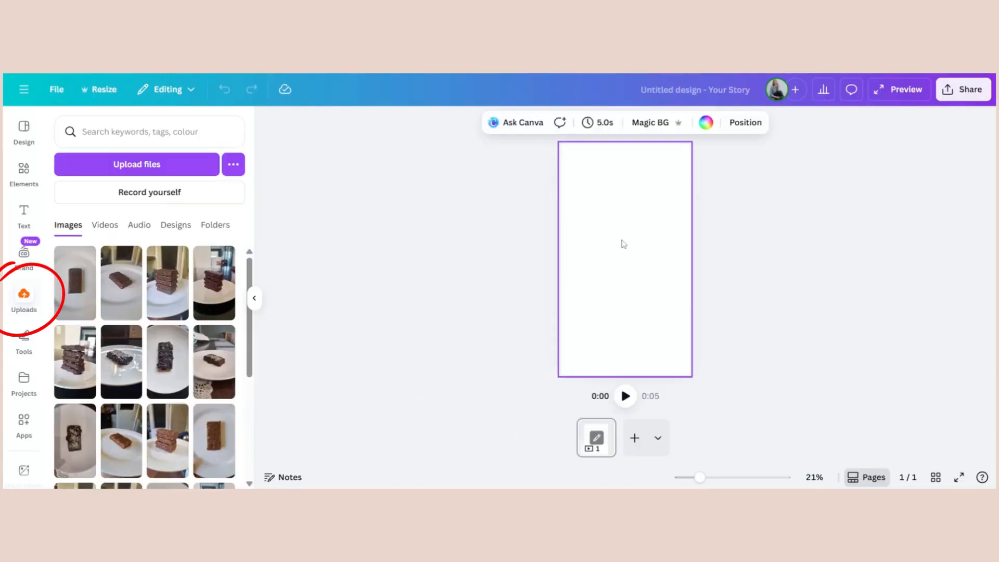
Paste the copied restaurant table photo onto the blank page, then enlarge and reposition it to cover the whole page.
key("ctrl+v")
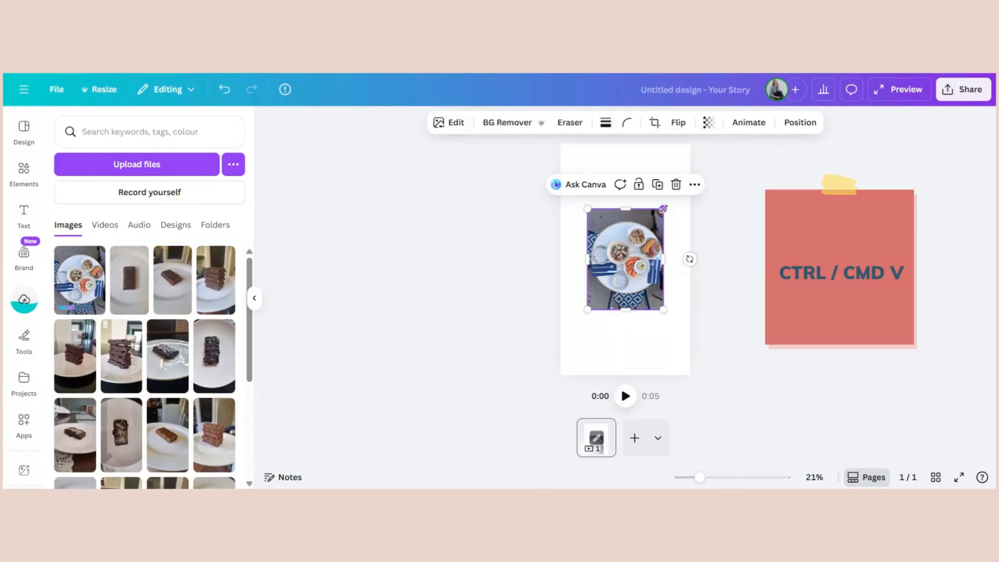
left_click_drag(662, 209, 756, 175)
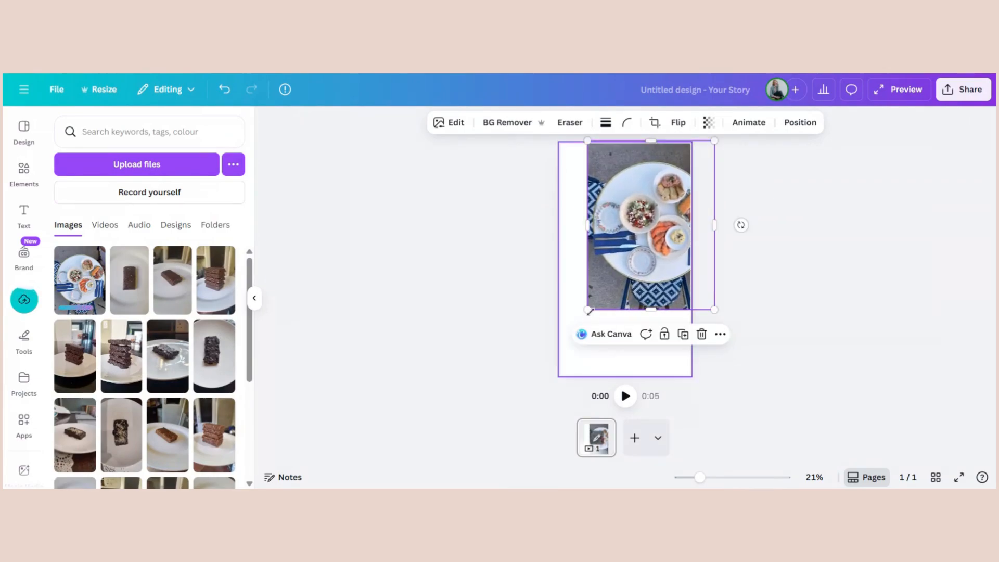
left_click_drag(590, 306, 561, 390)
left_click_drag(669, 301, 650, 297)
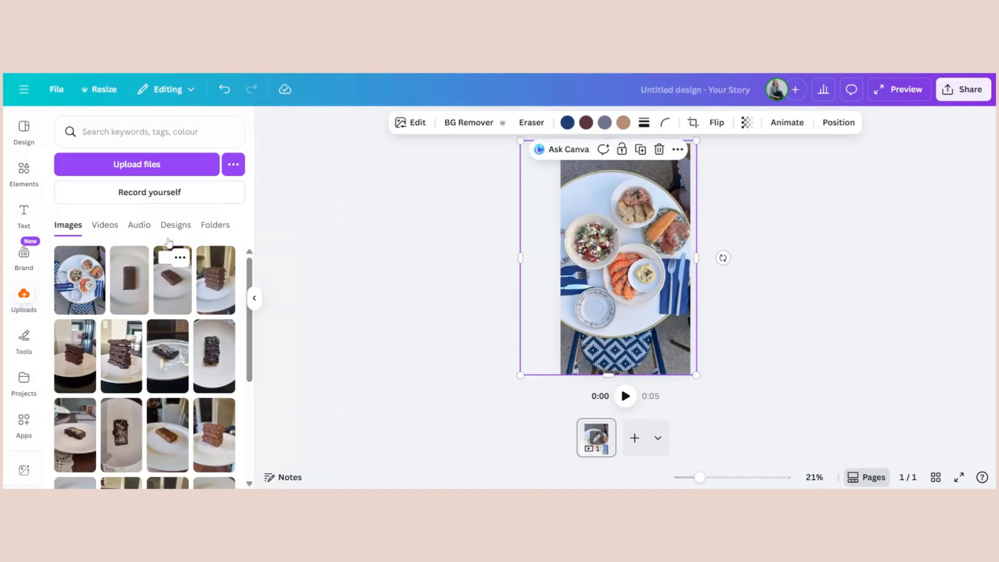
Rename the design as "Leon Bistro Story".
left_click(54, 92)
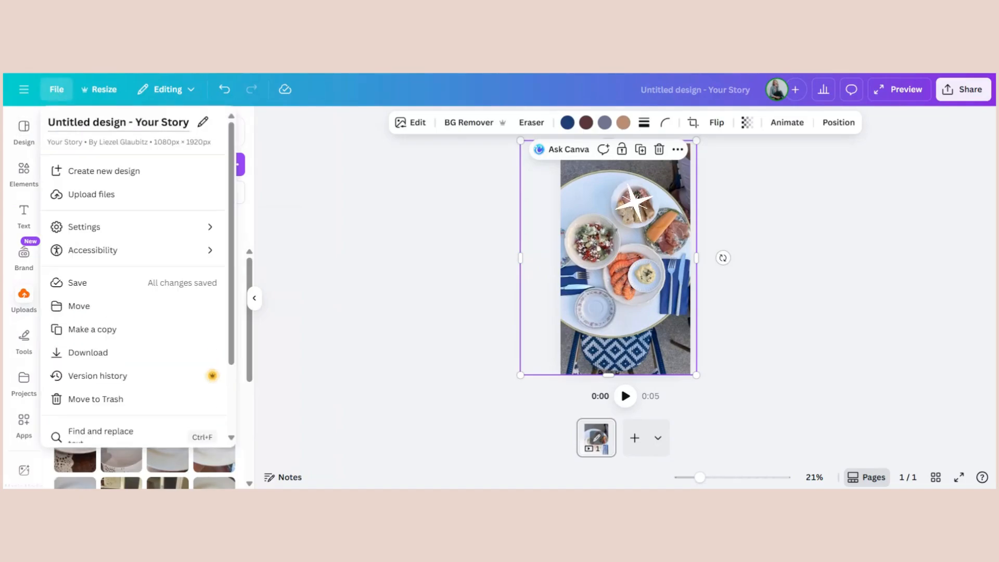
left_click(79, 125)
type("Leon ")
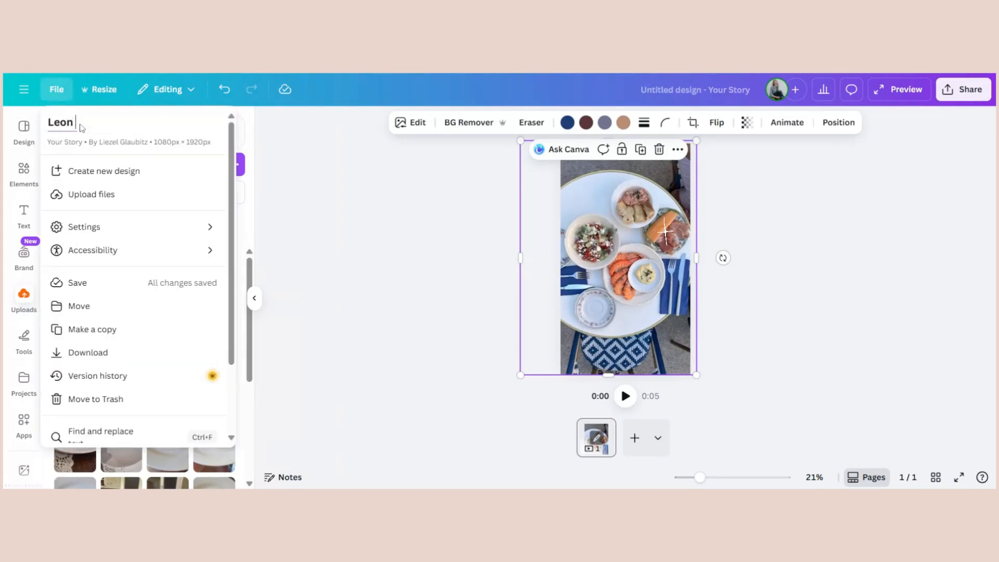
type("Bistro Lisbon")
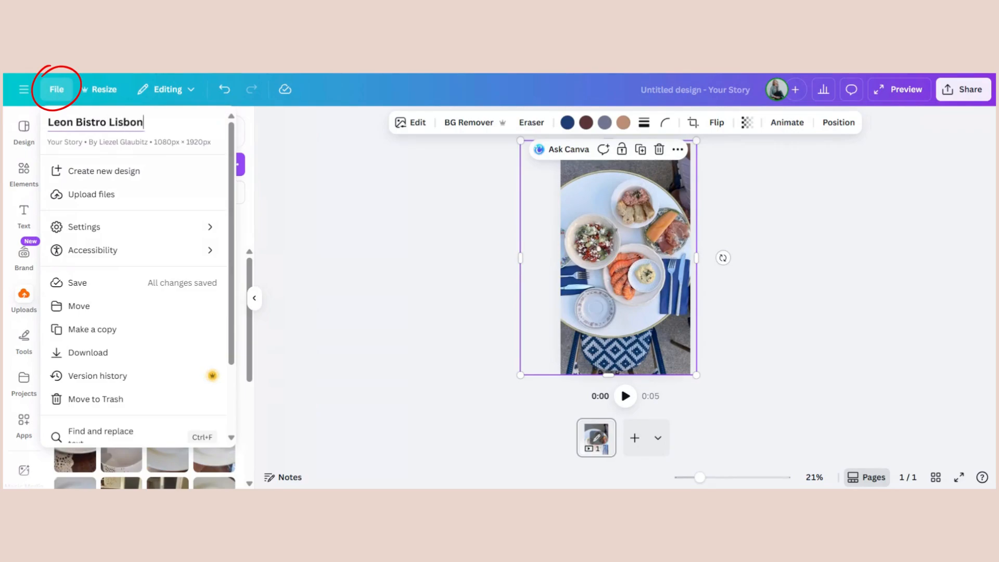
type(" Story")
key("Return")
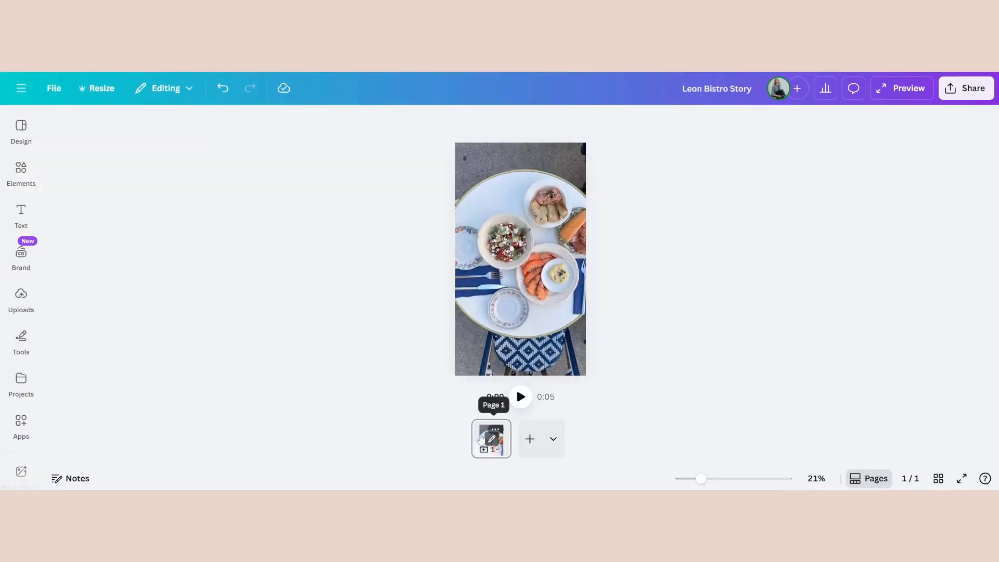
Duplicate the photo page twice to make three identical pages.
right_click(480, 439)
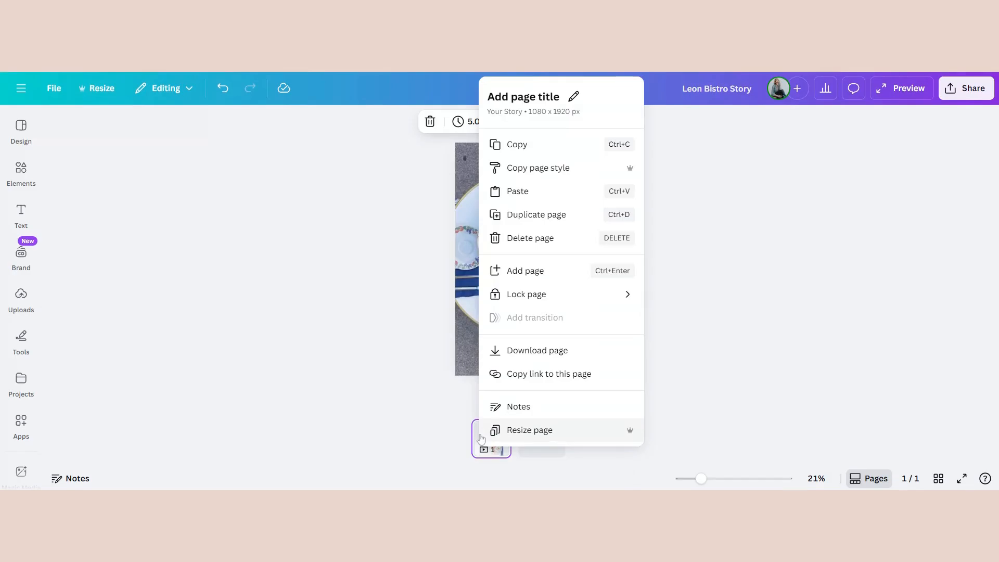
left_click(547, 214)
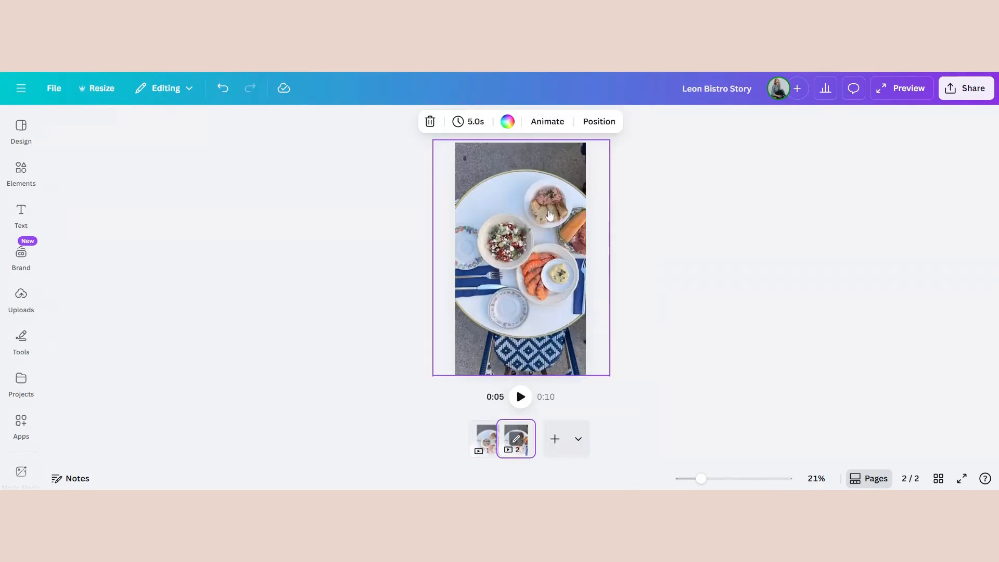
right_click(516, 440)
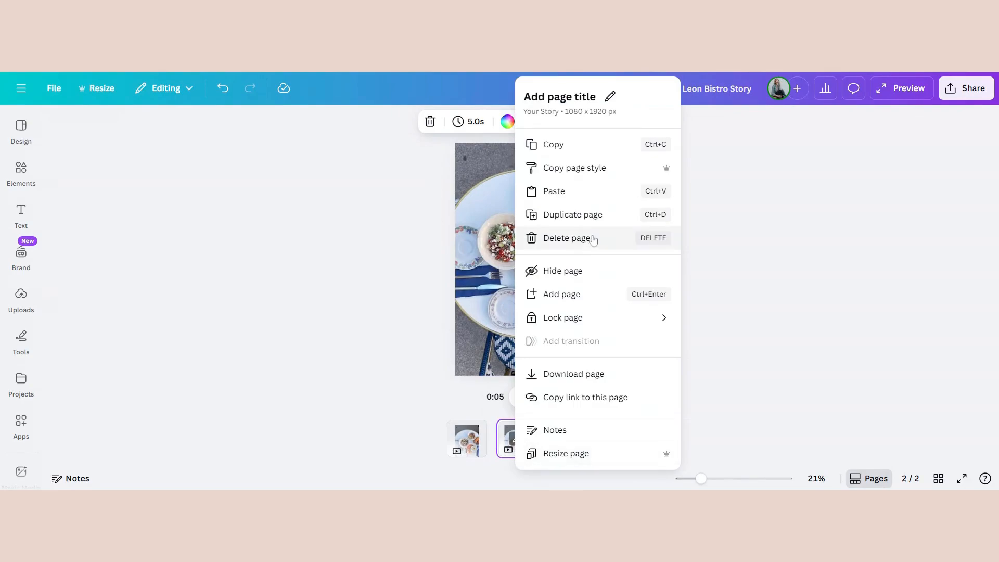
left_click(584, 215)
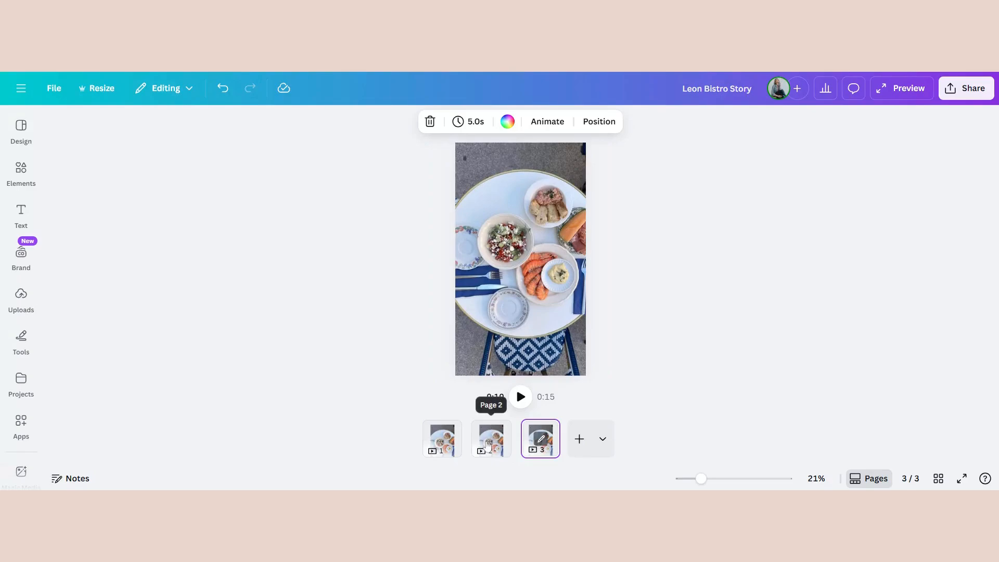
On page 2, enlarge the photo well beyond the page edges and position it so the salad bowl is centred.
left_click(488, 445)
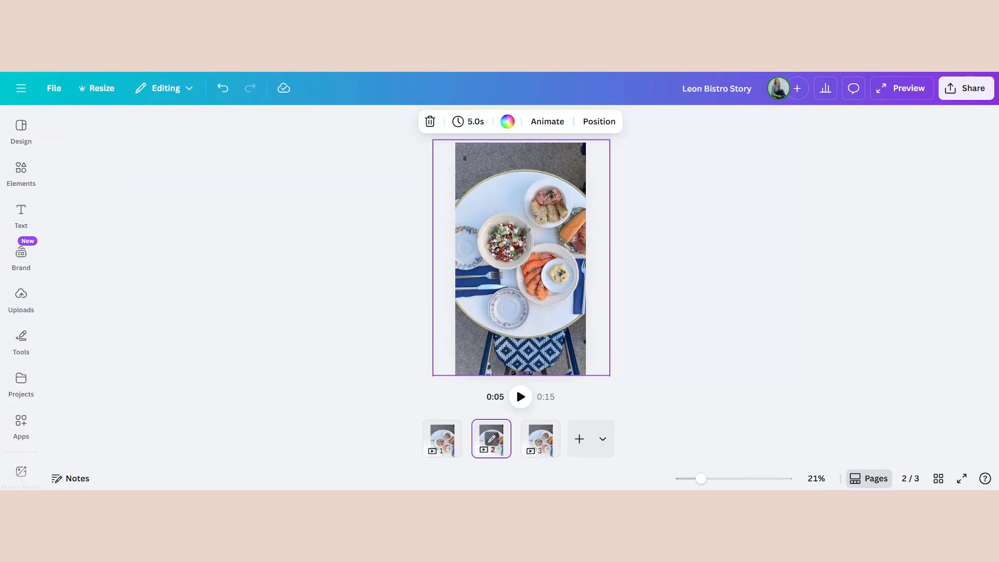
key("ctrl+minus")
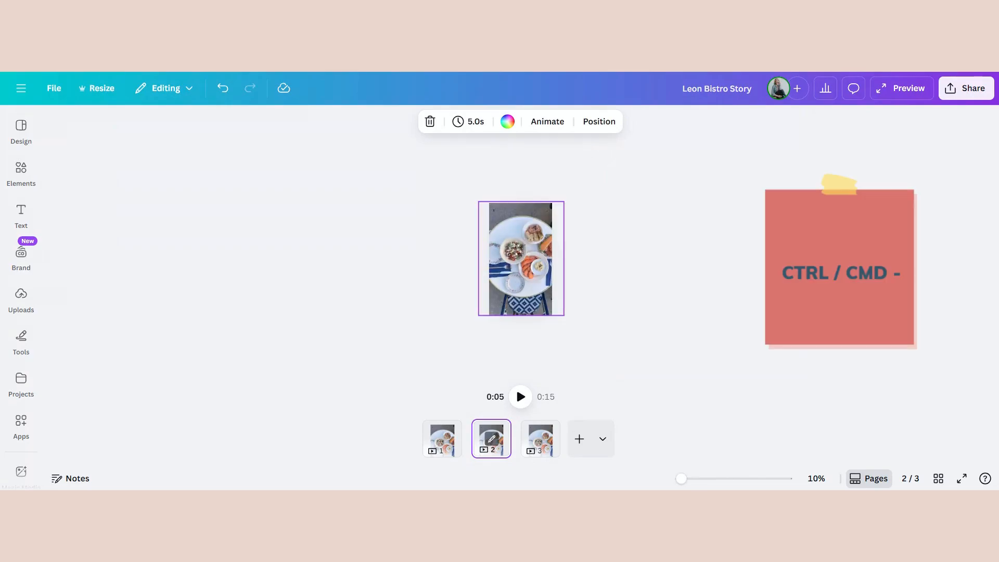
left_click(473, 290)
left_click(474, 289)
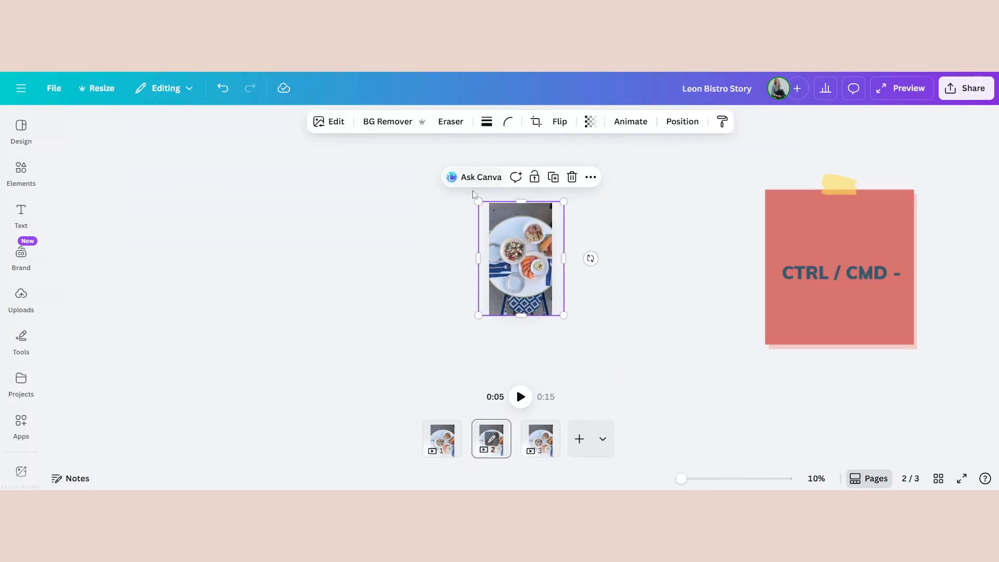
left_click_drag(448, 189, 390, 165)
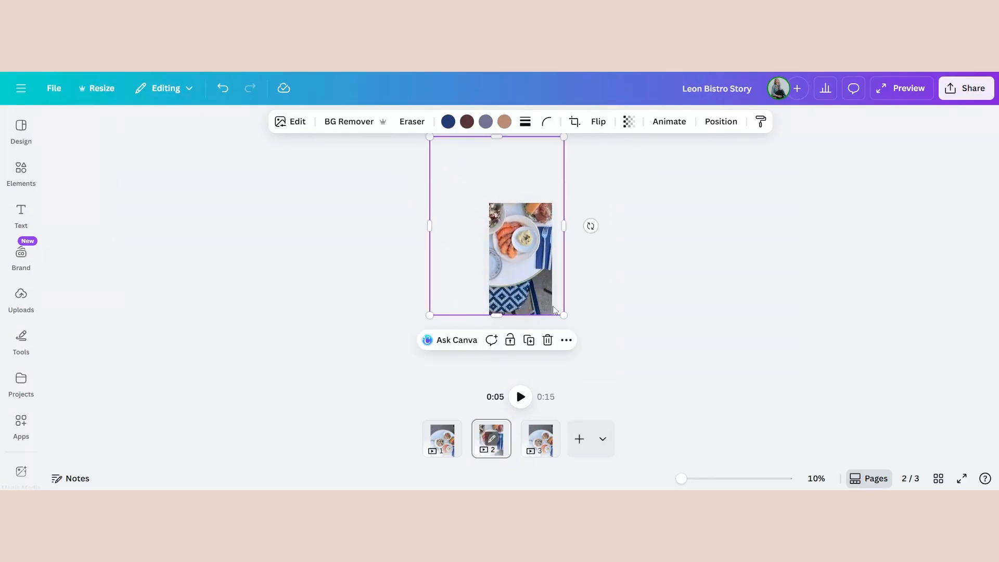
left_click_drag(564, 314, 598, 362)
left_click_drag(525, 251, 545, 269)
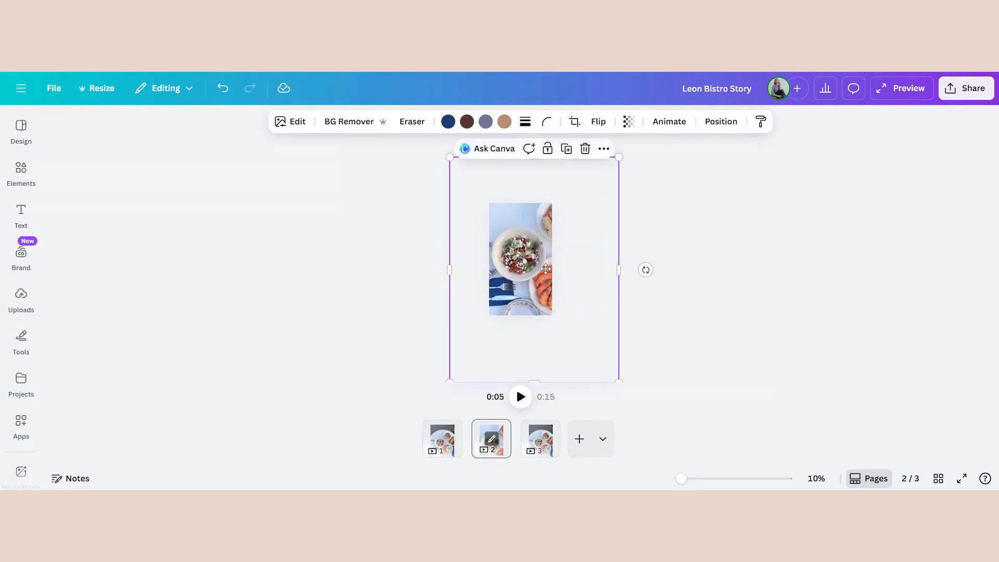
left_click(703, 280)
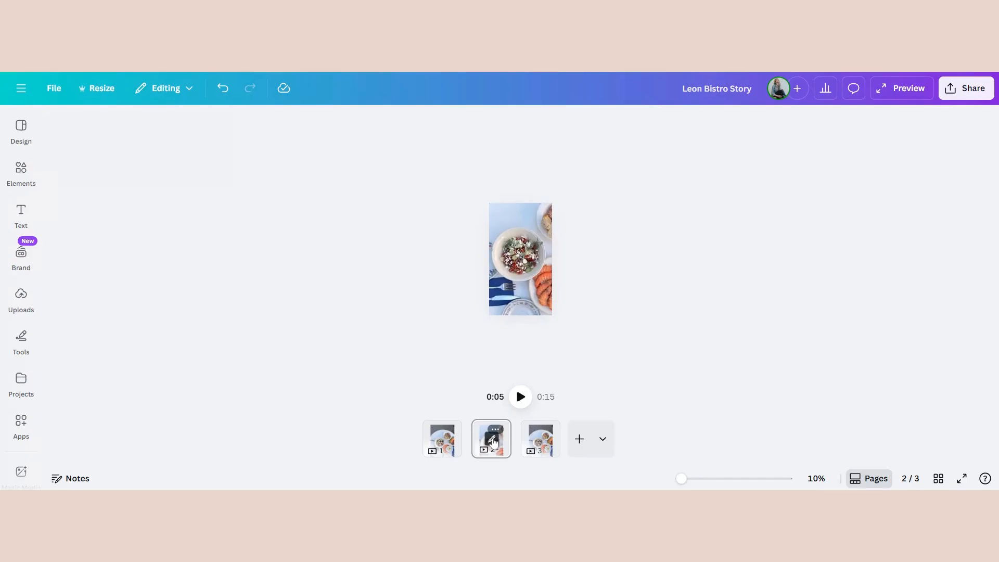
Duplicate page 2 and shift the photo on the copy so the upper bowl with the rolls is centred.
left_click(495, 429)
left_click(534, 214)
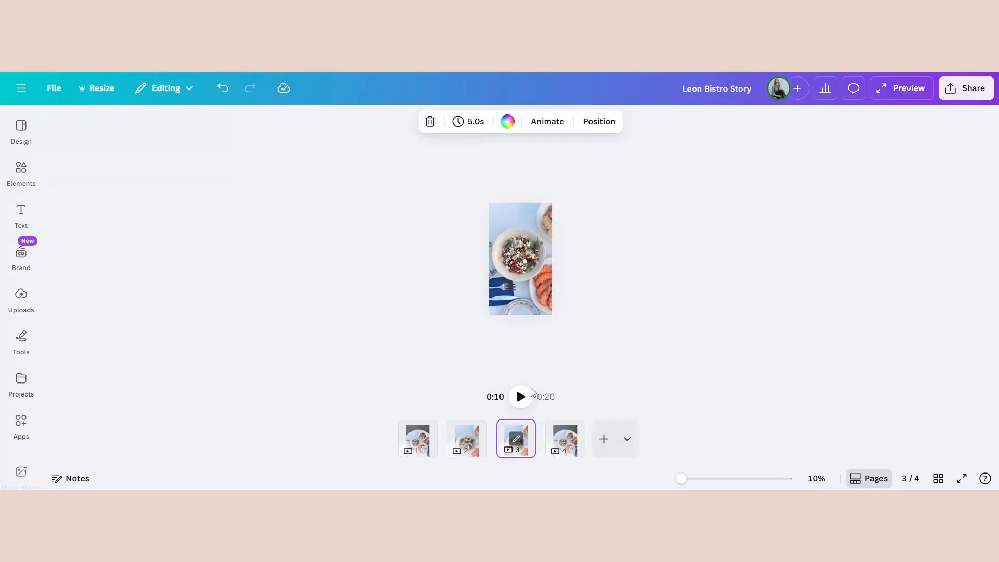
left_click(514, 260)
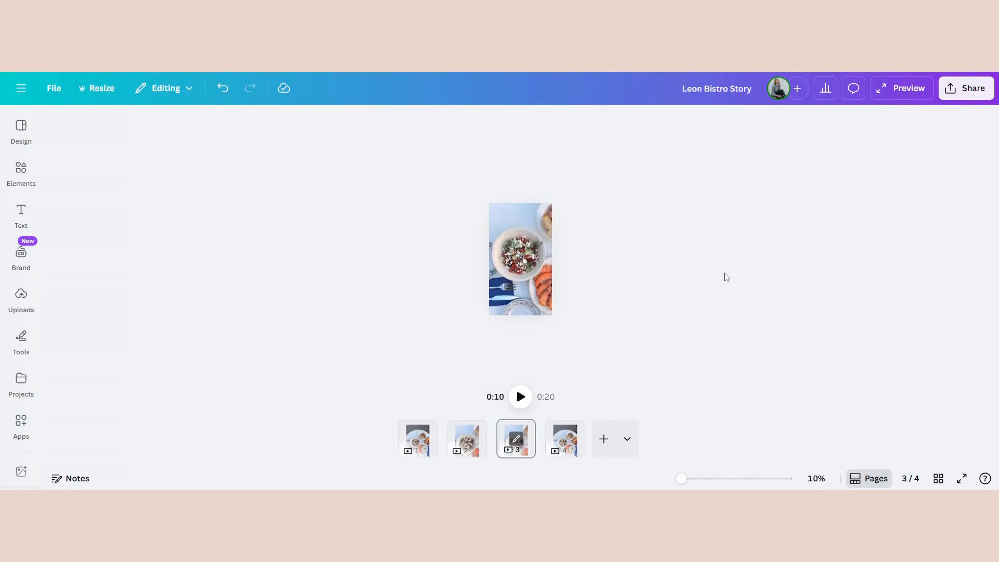
left_click_drag(528, 262, 487, 303)
Duplicate page 3 and shift the photo on the copy to frame the melon and ham plate.
right_click(515, 439)
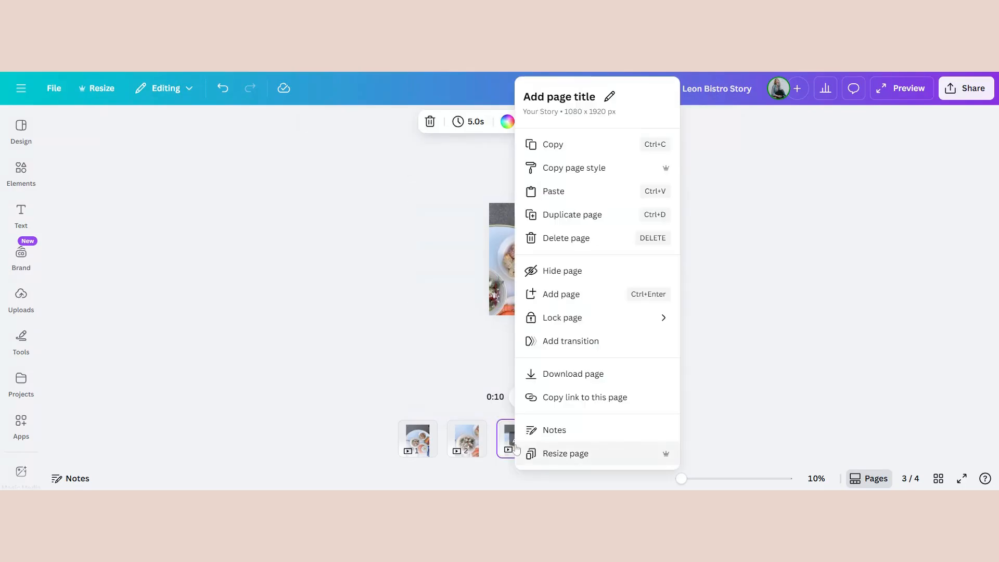
left_click(592, 214)
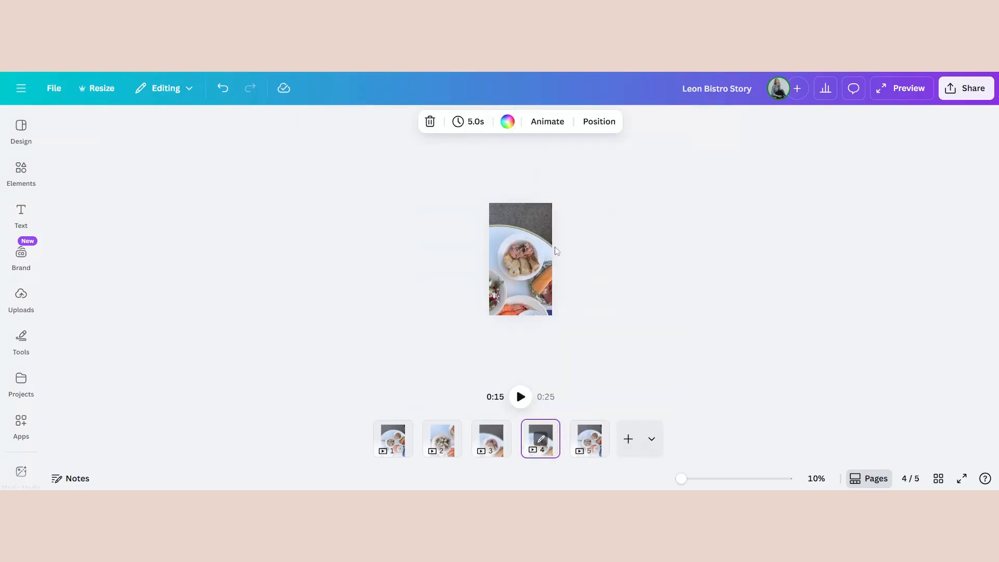
left_click(524, 270)
key("ctrl+z")
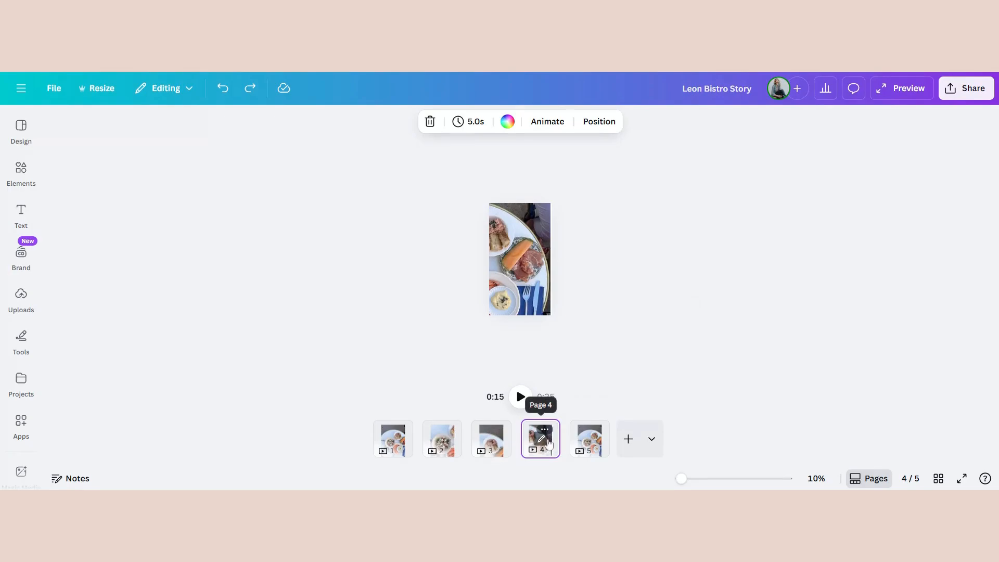
Duplicate page 4 and shift the photo on the copy to frame the prawn plate.
left_click(544, 429)
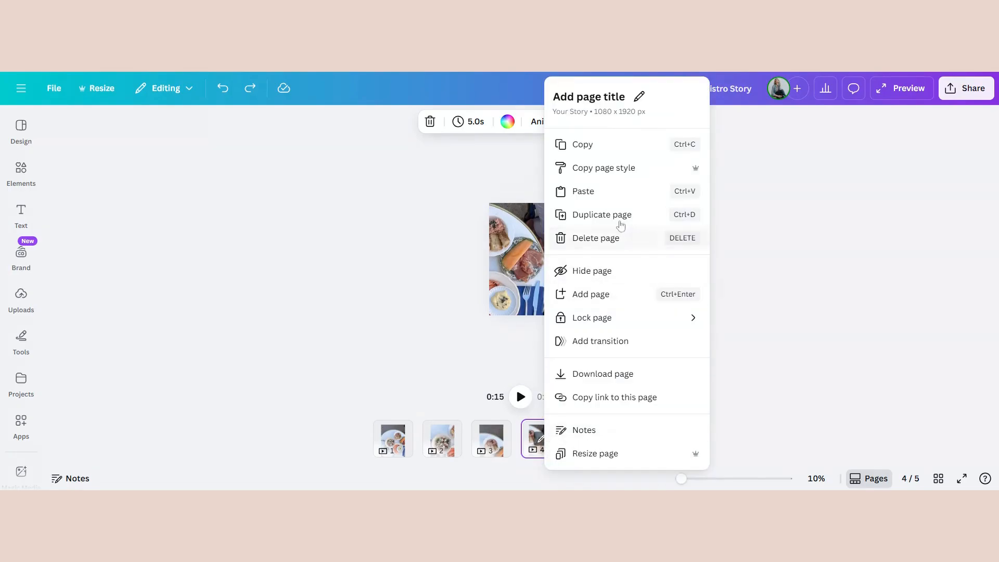
left_click(621, 225)
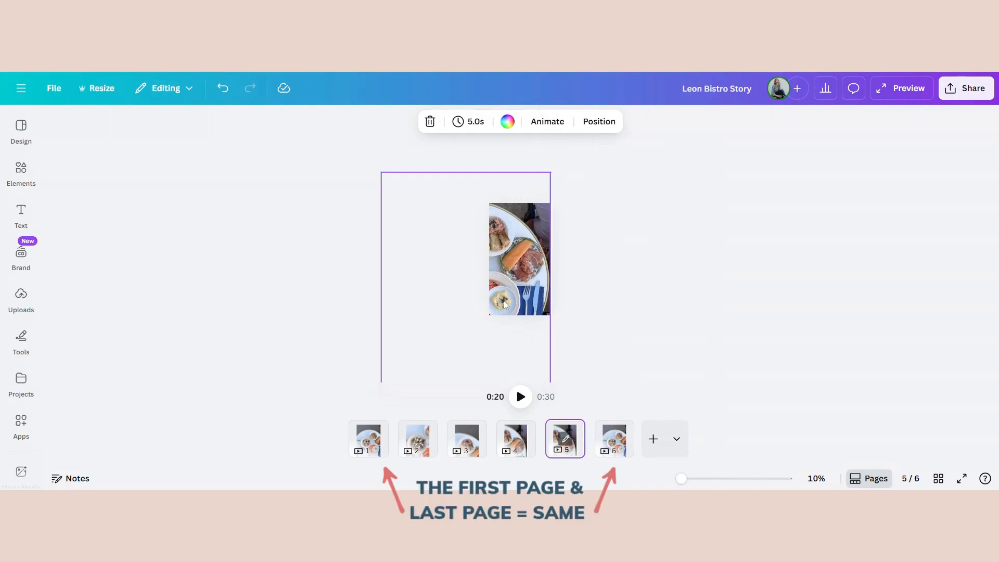
left_click_drag(503, 306, 532, 263)
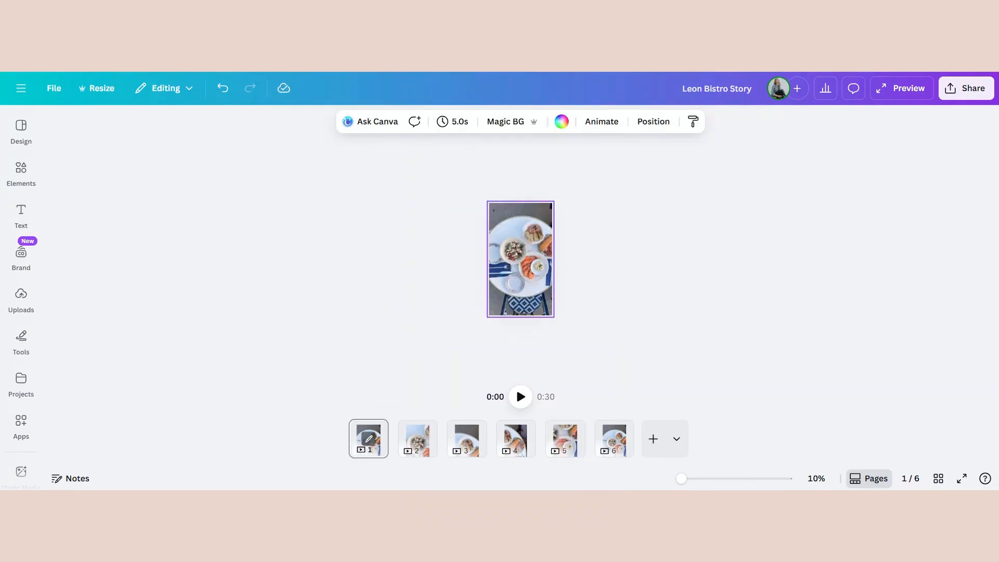
Set the page timing to 2.0 seconds for all six pages and preview the story.
key("ctrl+plus")
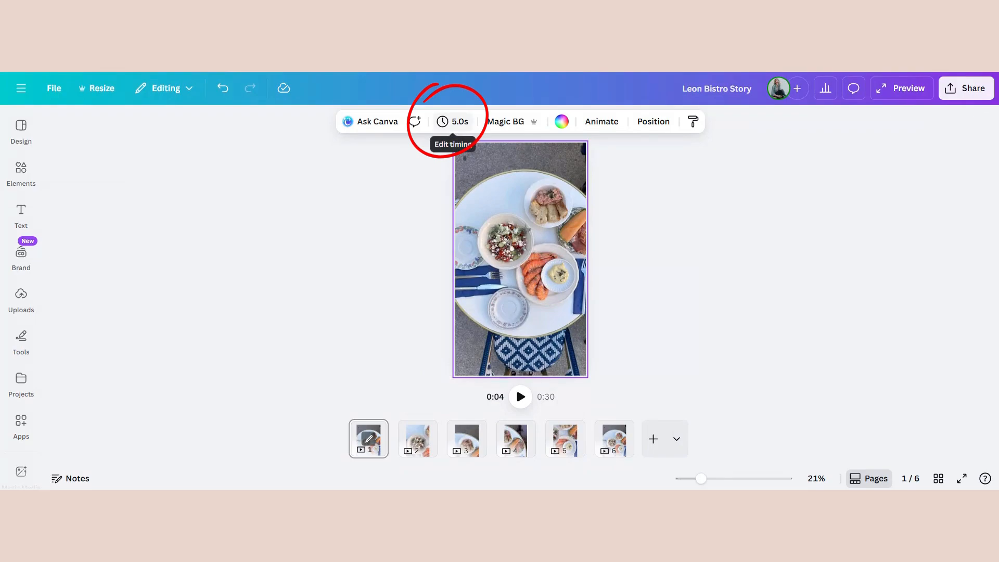
left_click(452, 123)
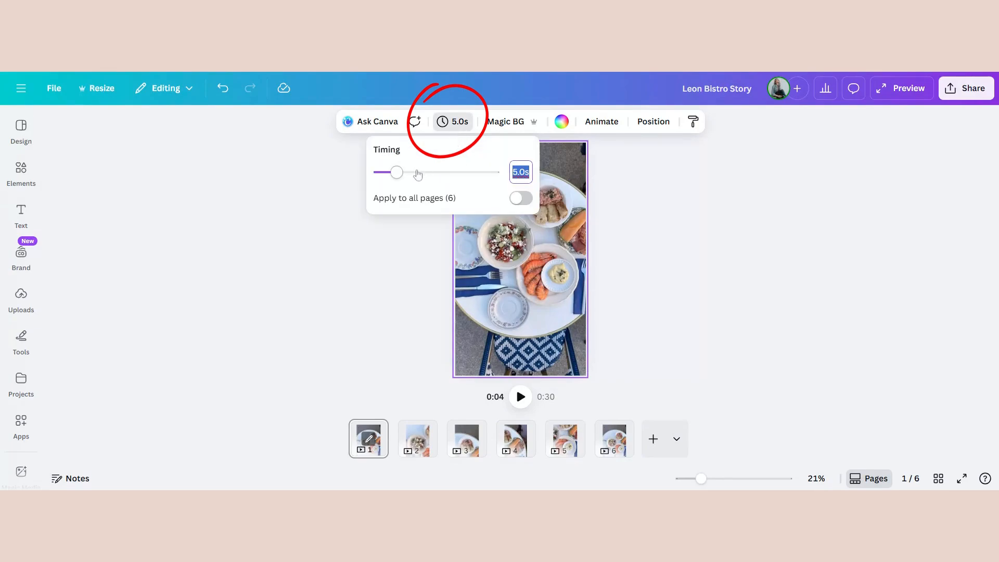
left_click_drag(395, 173, 384, 173)
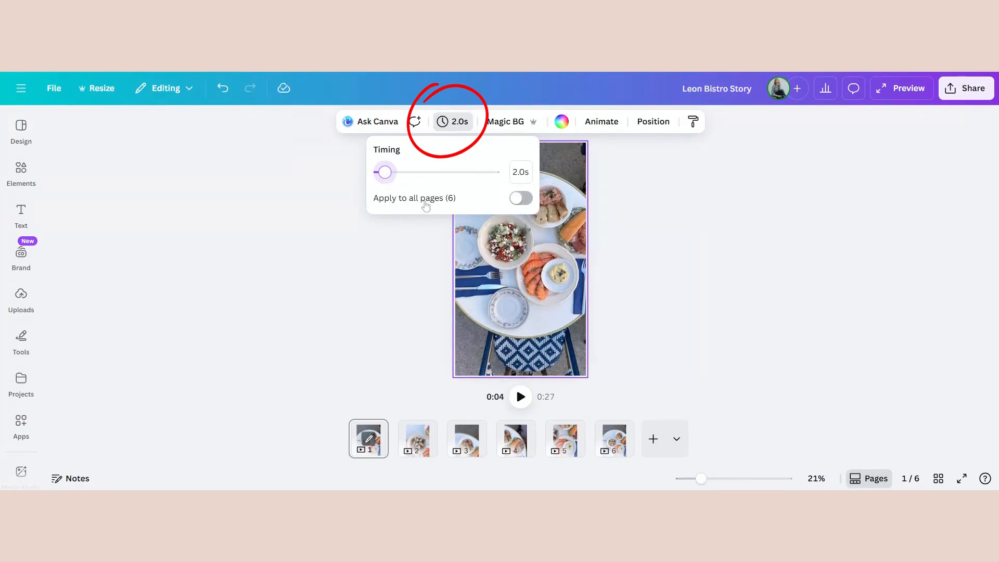
left_click(516, 200)
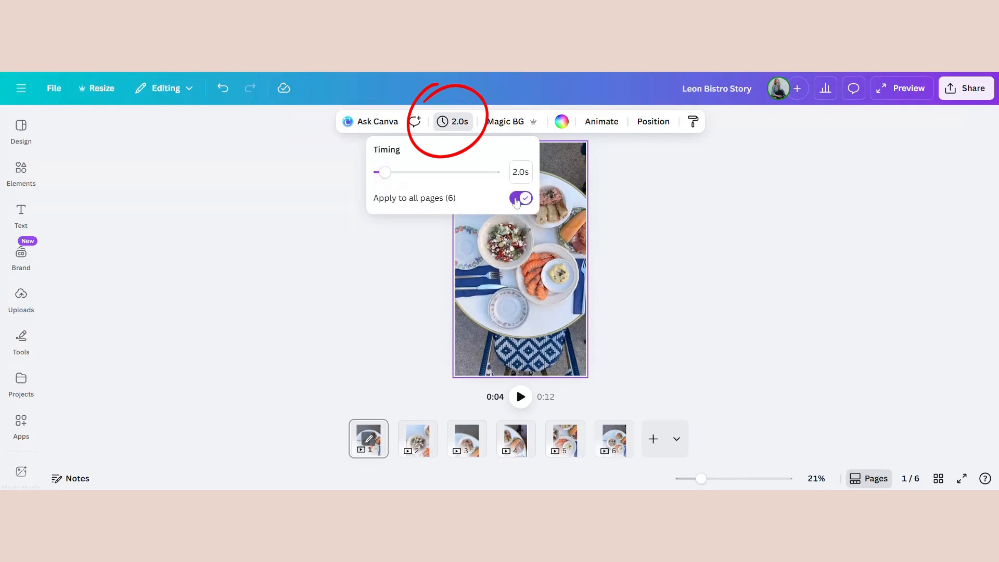
left_click(853, 219)
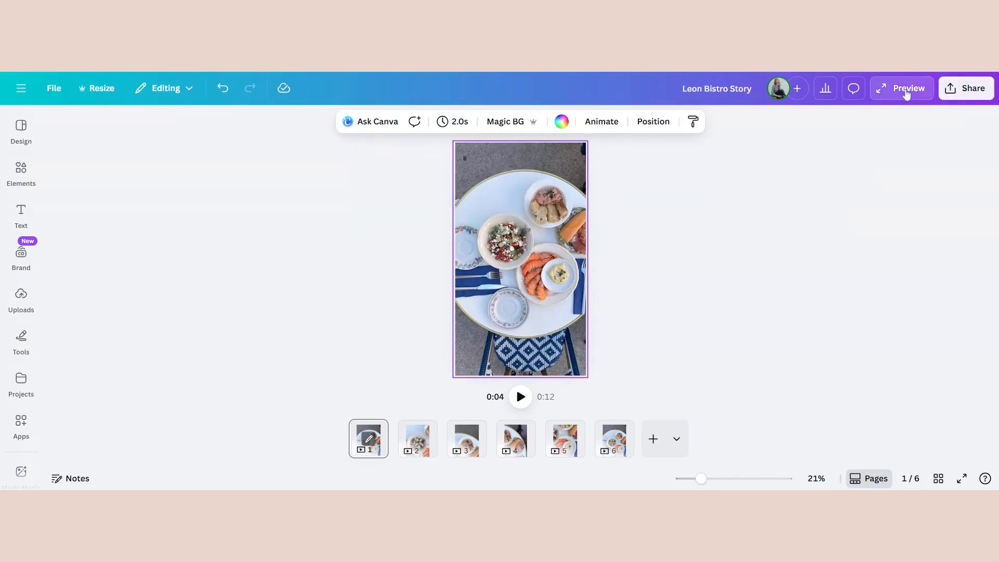
left_click(906, 93)
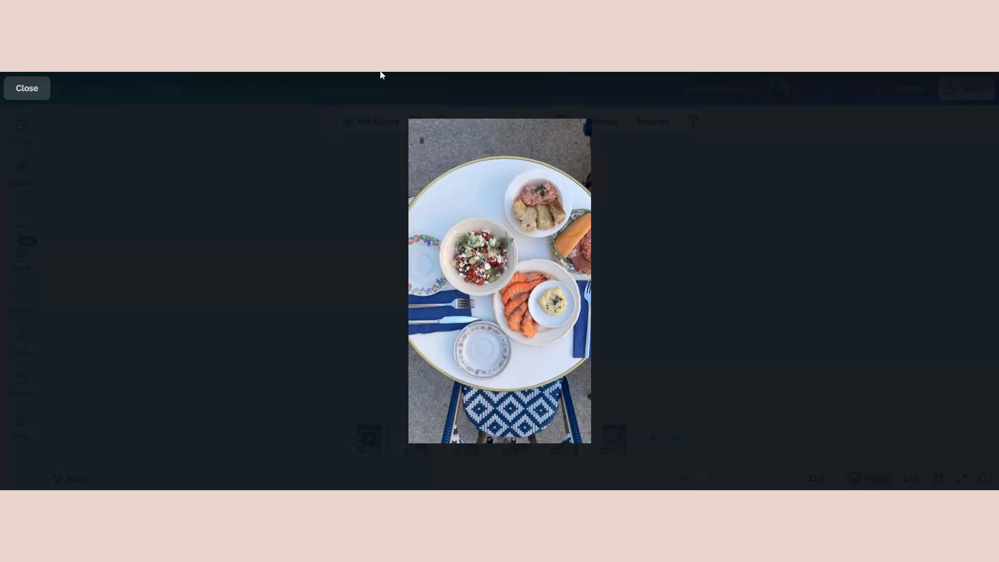
left_click(23, 89)
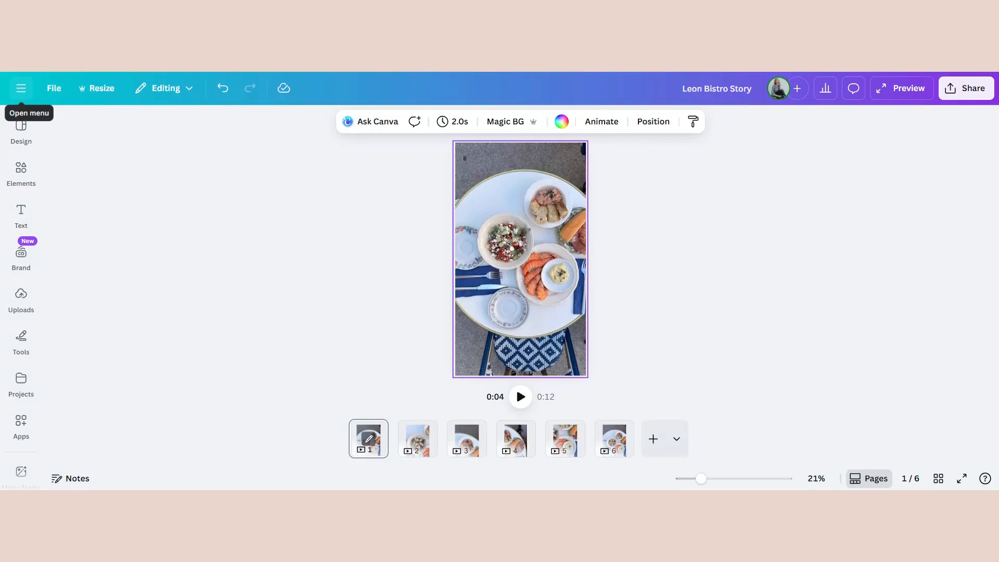
On page 4, nudge the photo to the right until it covers the blank strip along the page's right edge.
left_click(519, 442)
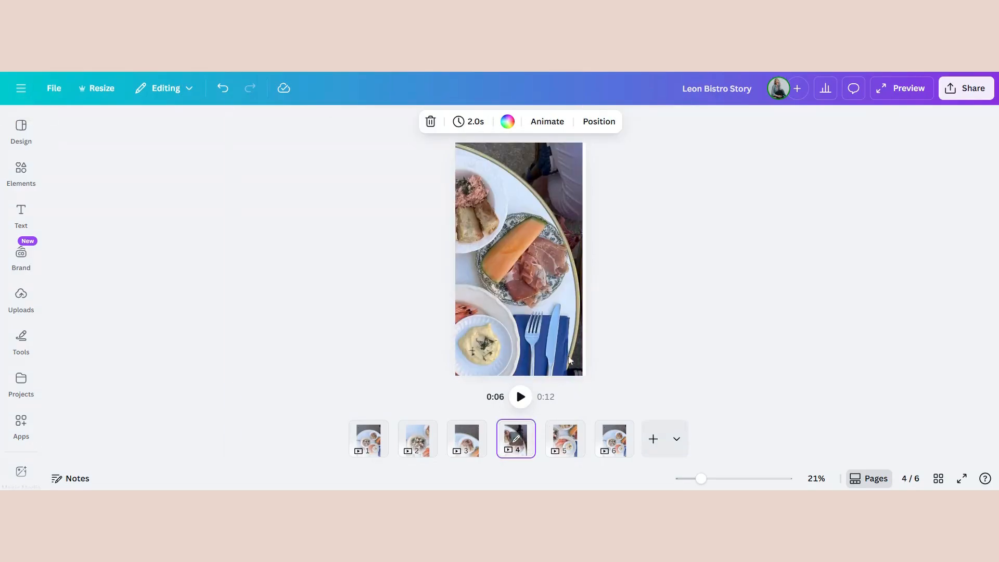
left_click(544, 252)
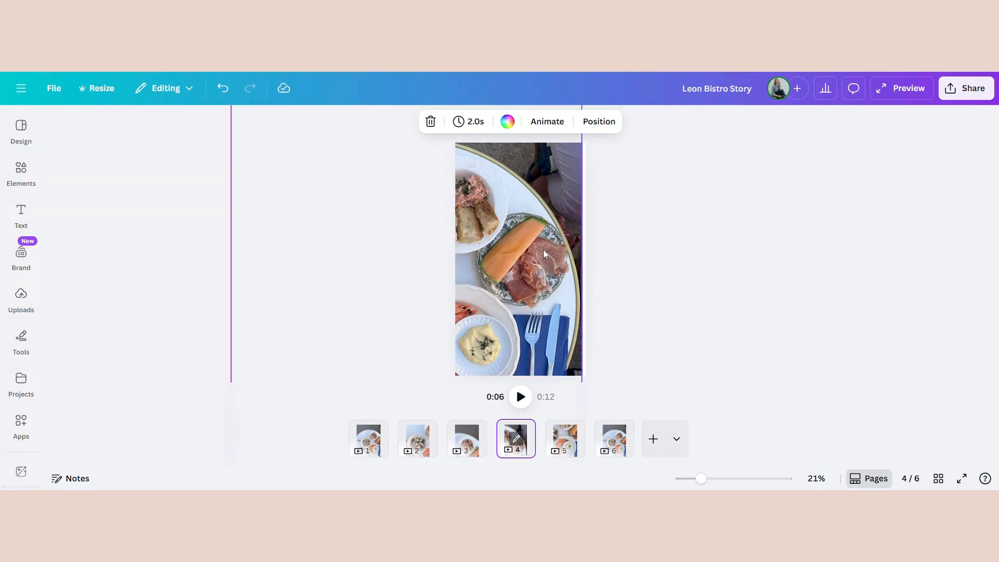
key("Right")
key("Right")
key("Right")
key("Right")
key("Right")
key("Right")
key("Right")
key("Right")
key("Right")
key("Right")
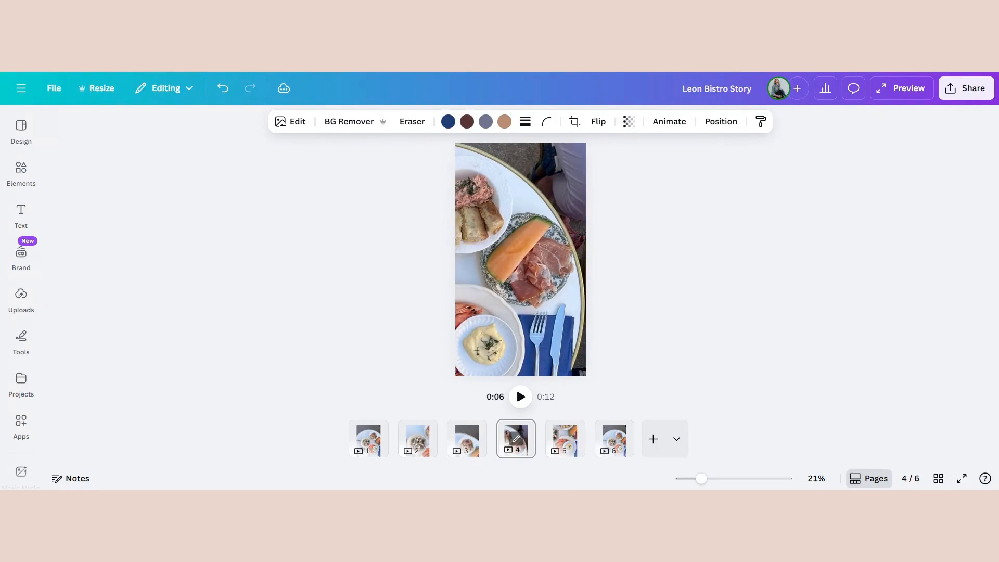
Download all six pages of the story as a single GIF at 1,080 × 1,920 px.
left_click(747, 314)
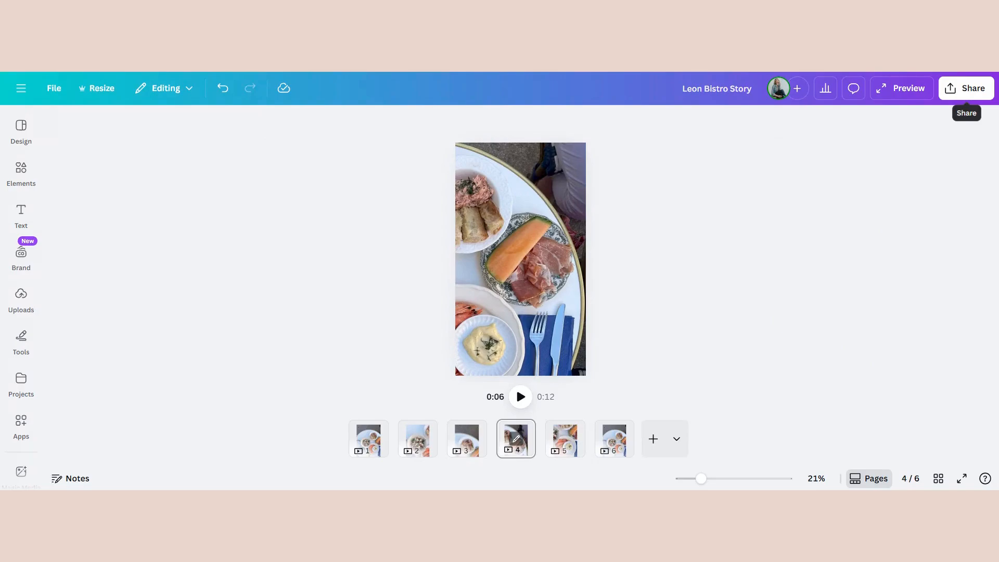
left_click(966, 88)
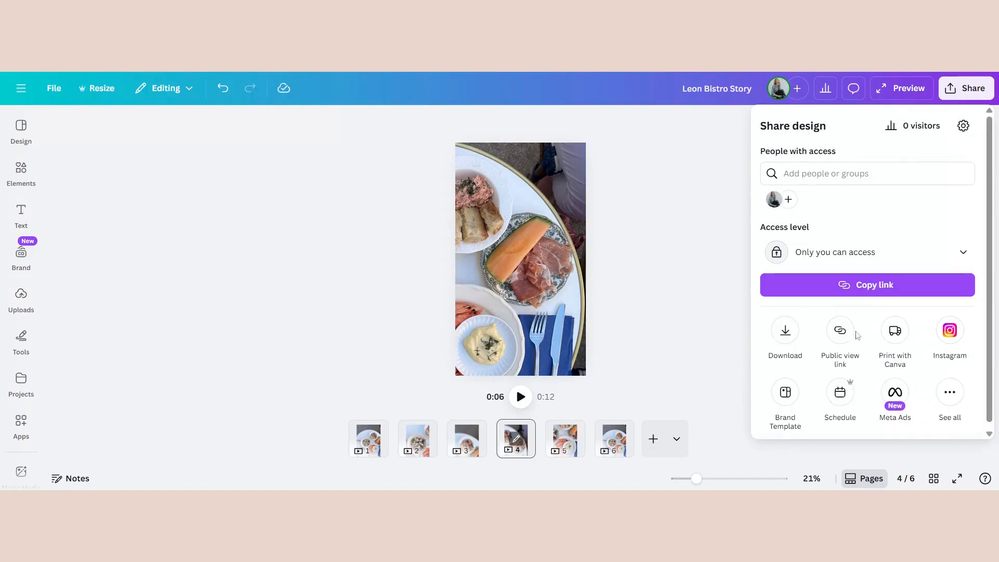
left_click(785, 331)
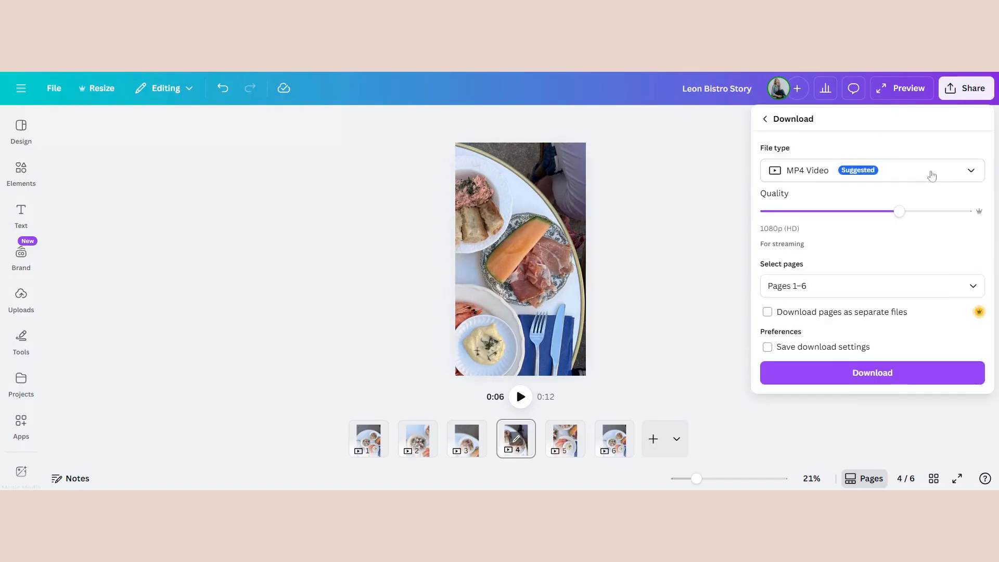
left_click(932, 176)
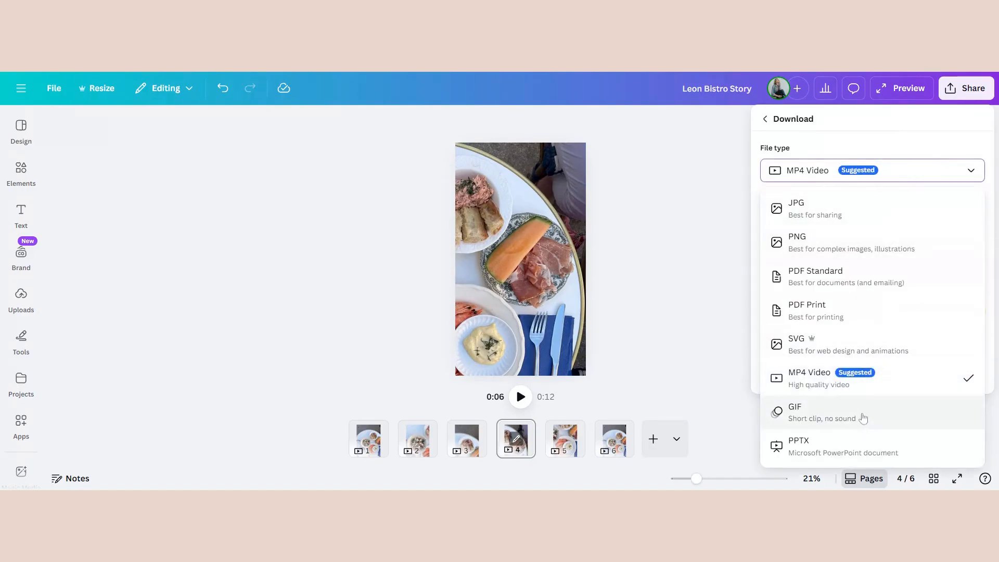
left_click(863, 418)
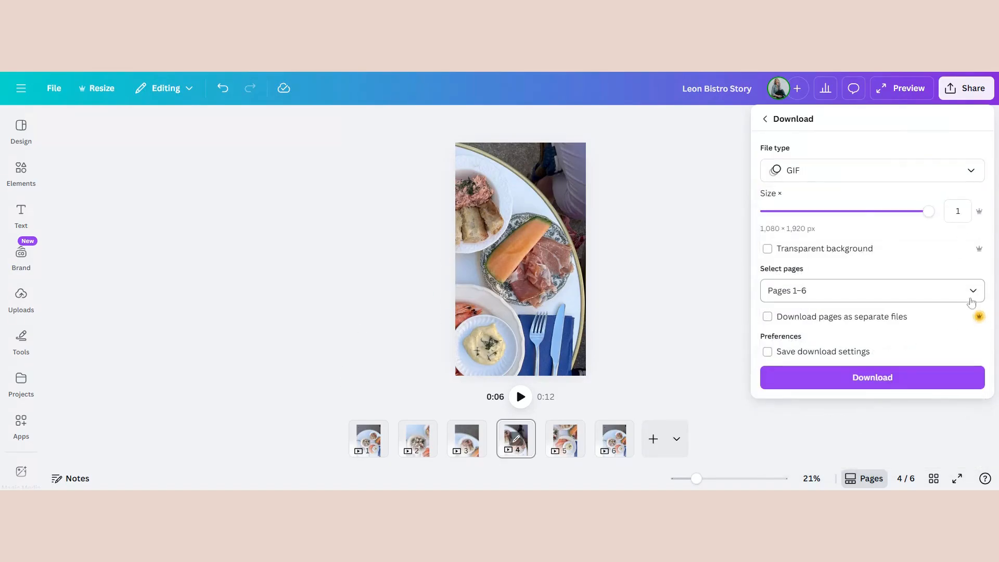
left_click(970, 291)
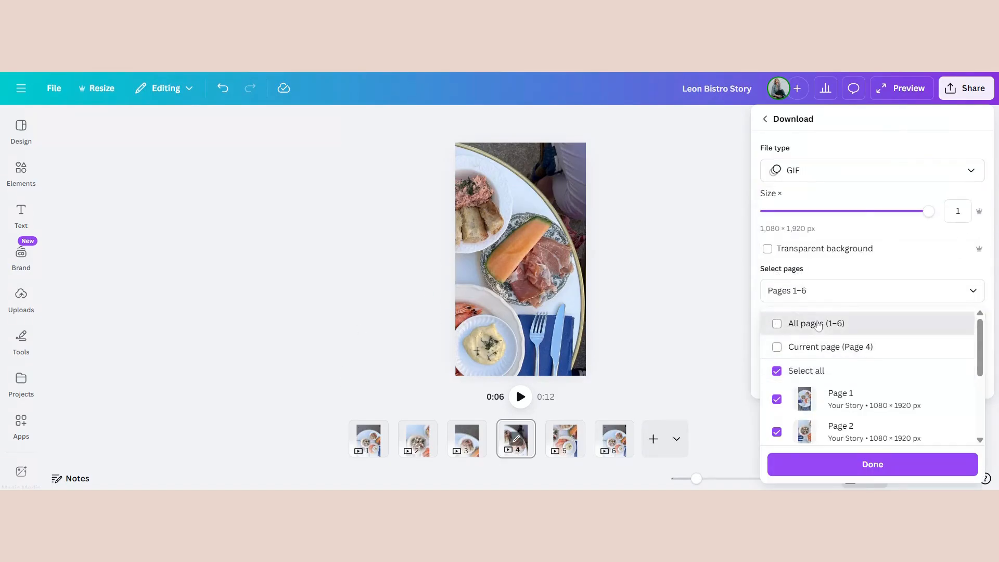
left_click(817, 323)
left_click(872, 465)
left_click(878, 379)
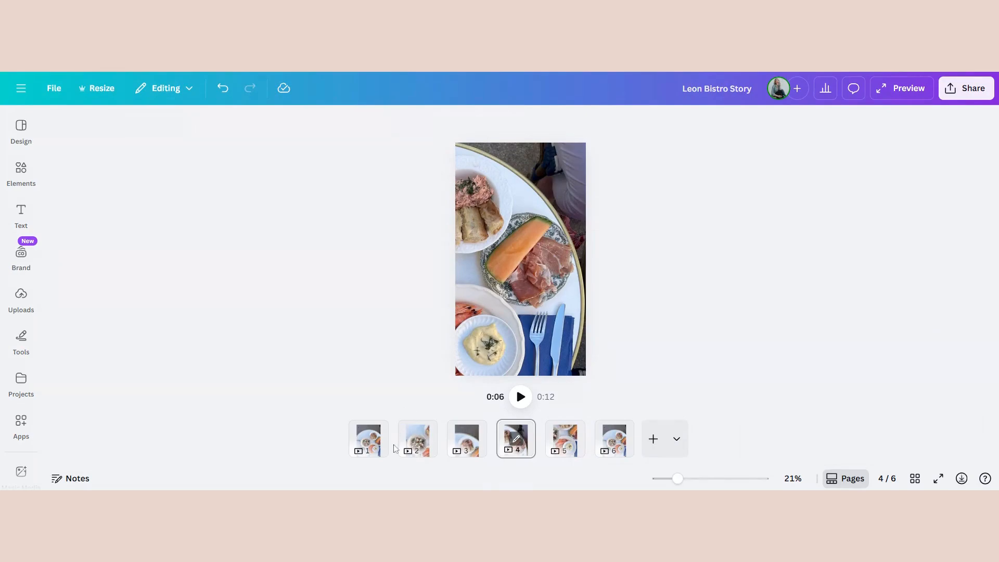
Add a Match & Move transition of 0.7 seconds after page 1 and apply it between all pages.
mouse_move(394, 429)
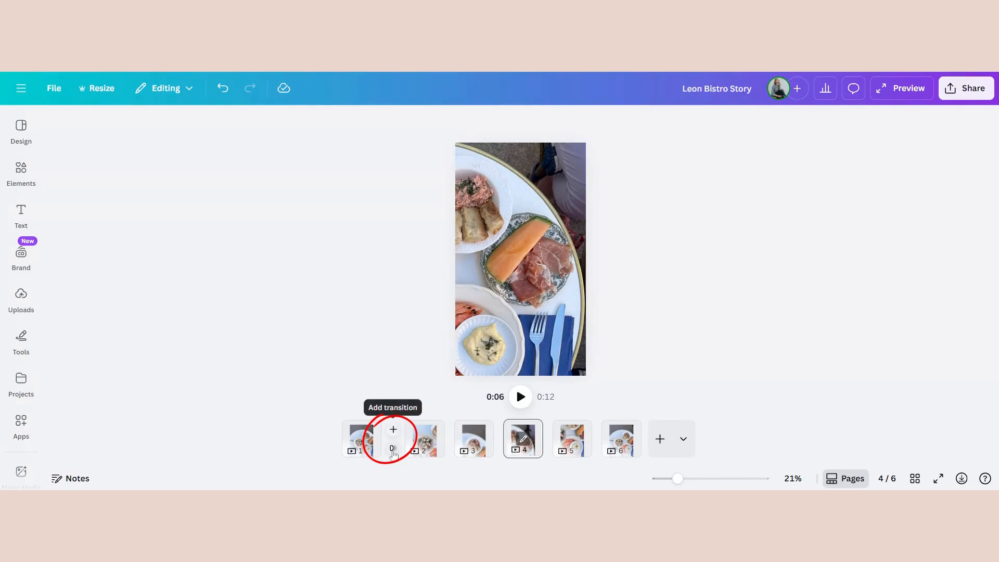
left_click(393, 449)
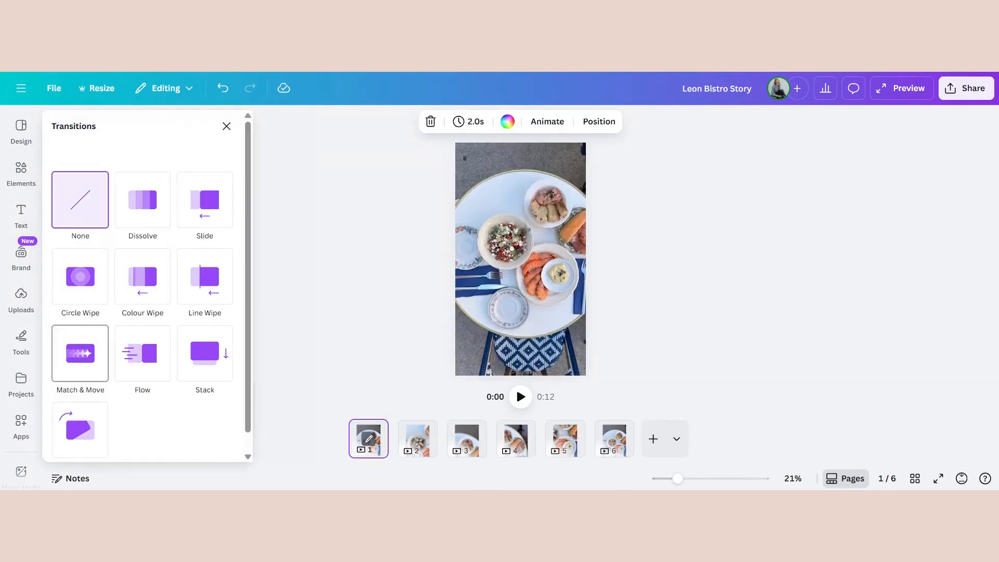
left_click(81, 363)
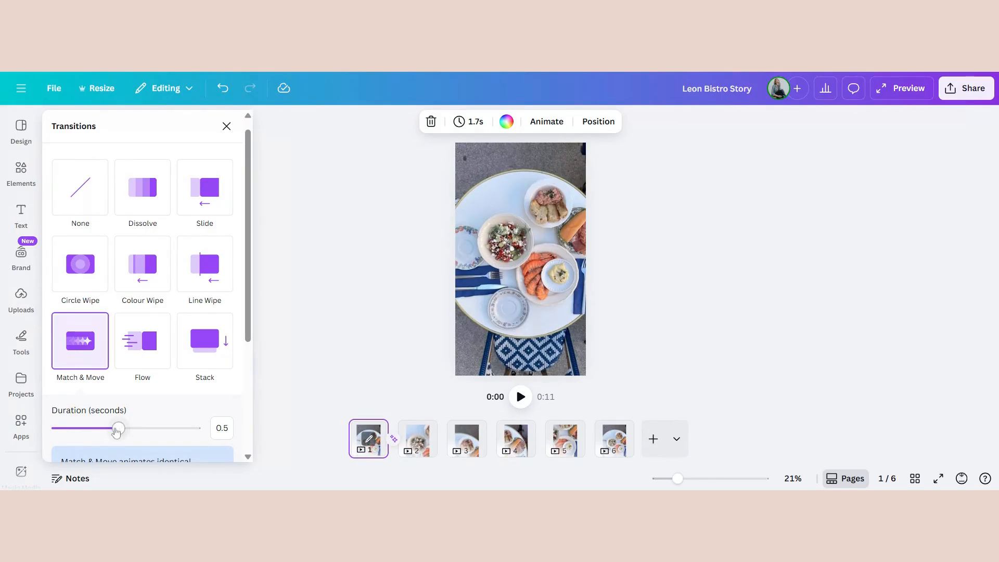
left_click_drag(116, 431, 149, 427)
scroll(190, 406, "down", 2)
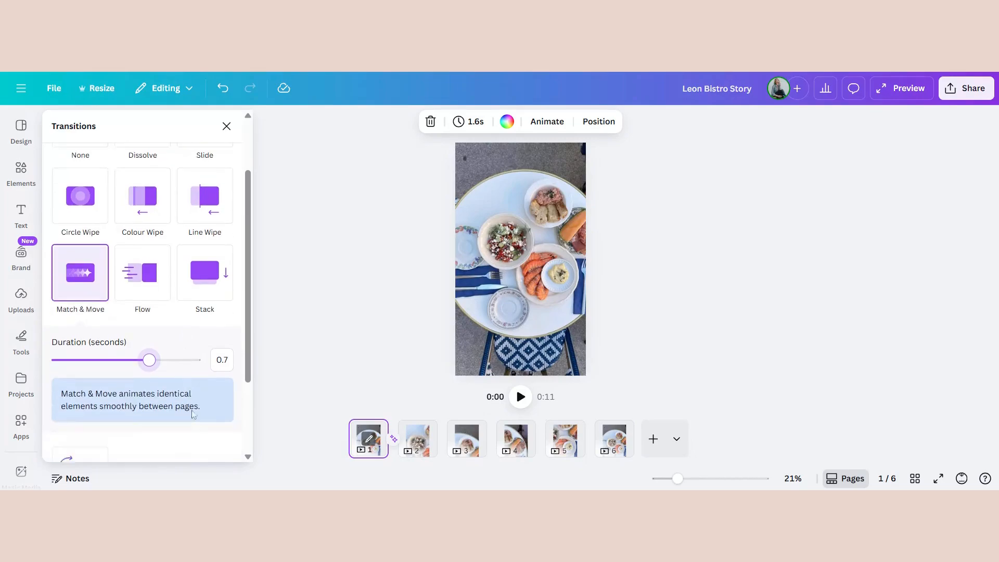
scroll(195, 415, "down", 2)
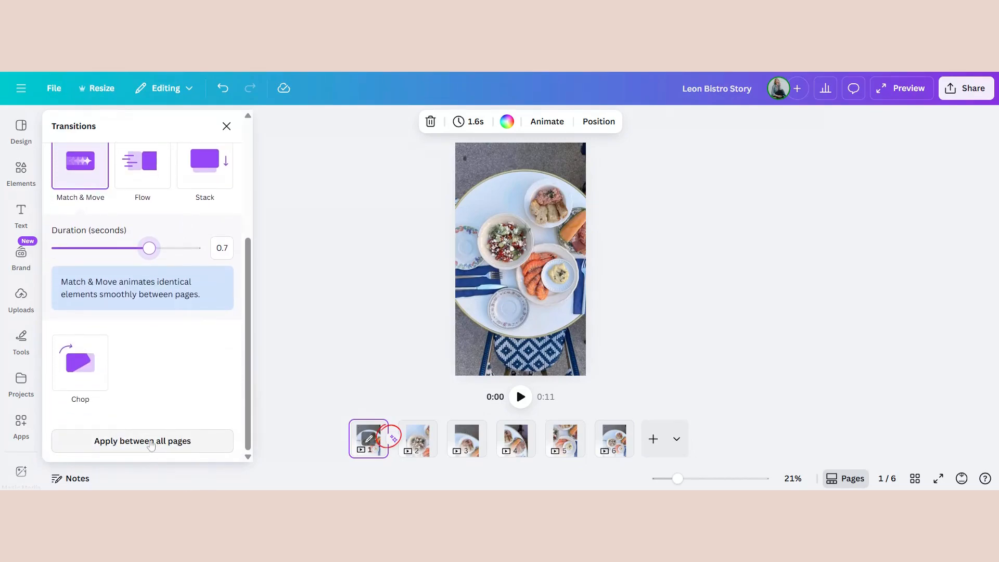
left_click(142, 441)
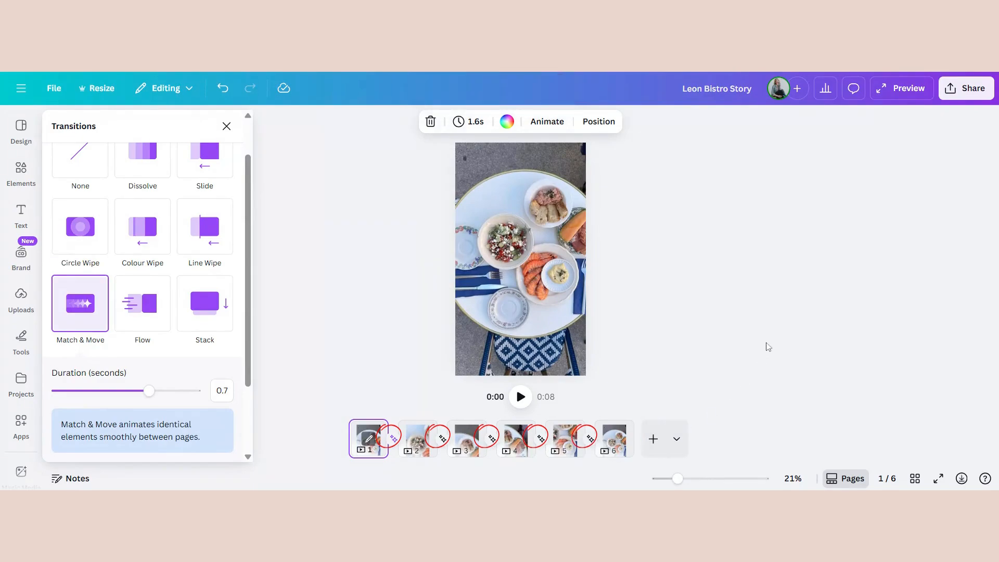
Preview the whole story with its transitions, and return to the editor.
left_click(769, 342)
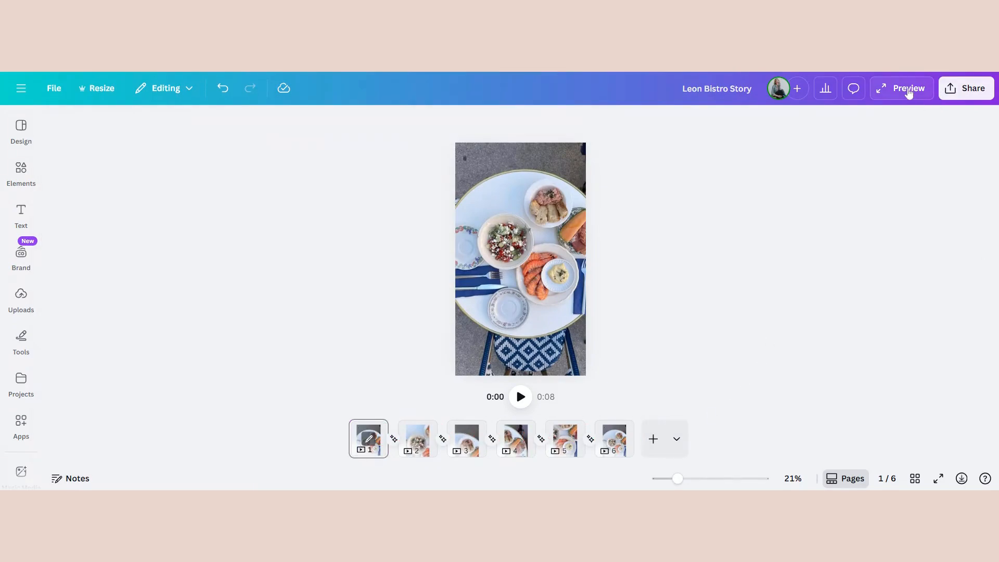
left_click(908, 90)
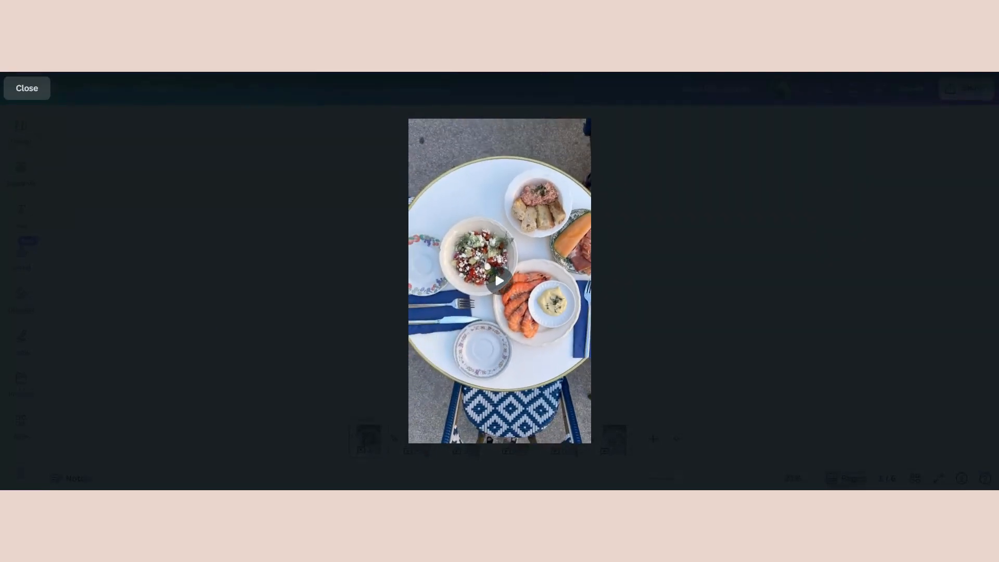
key("Escape")
Lengthen the Match & Move transition between pages 1 and 2.
left_click(498, 440)
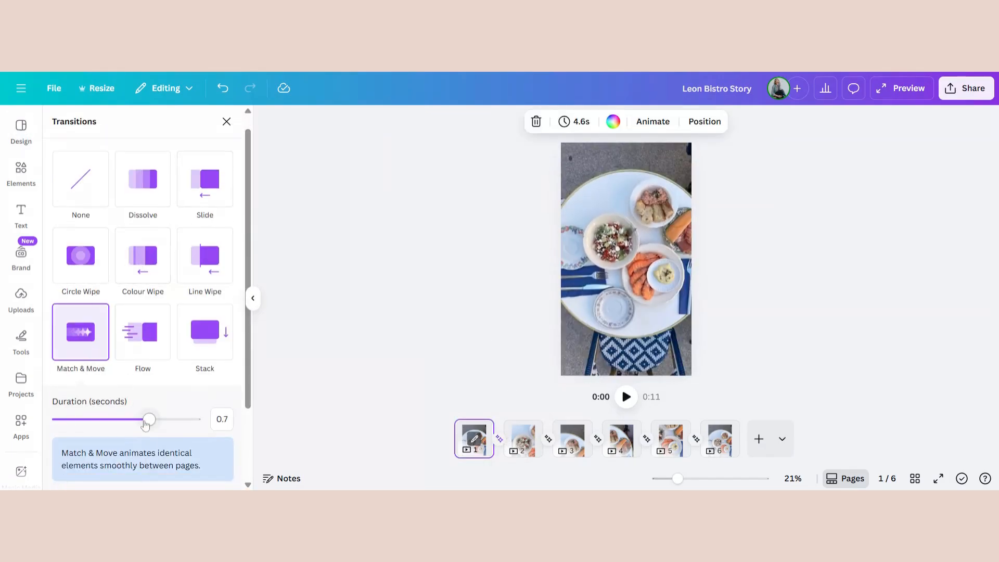
left_click_drag(150, 420, 180, 423)
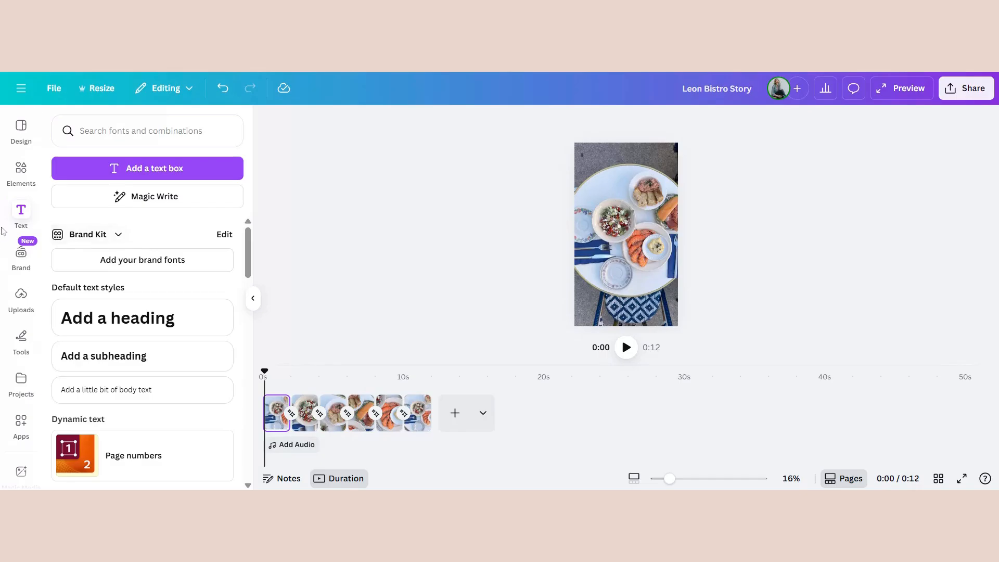
Paste the text "Light Lunch in Lisbon" onto page 1 and place it above the table near the photo's upper edge.
left_click(564, 213)
key("ctrl+v")
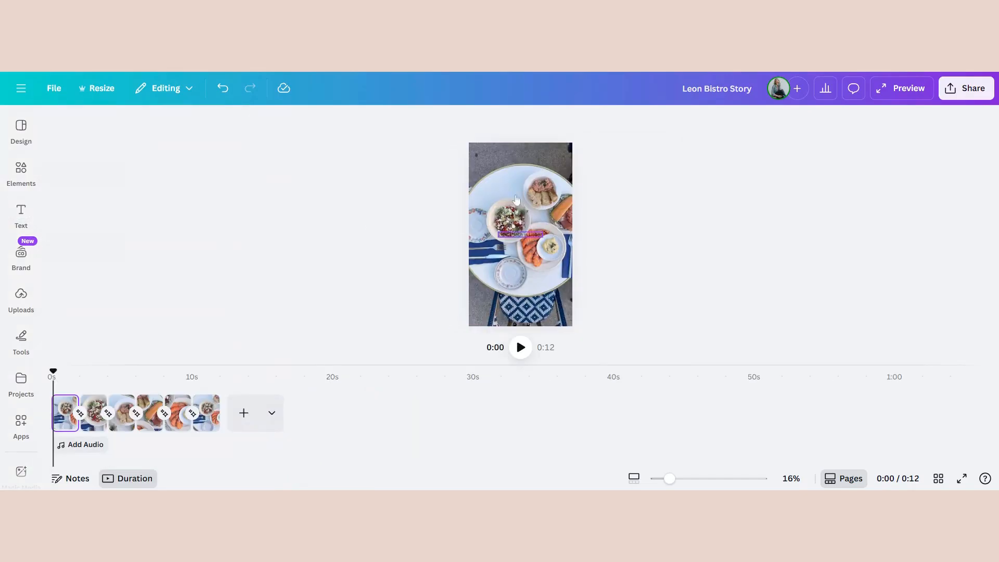
left_click_drag(516, 235, 512, 153)
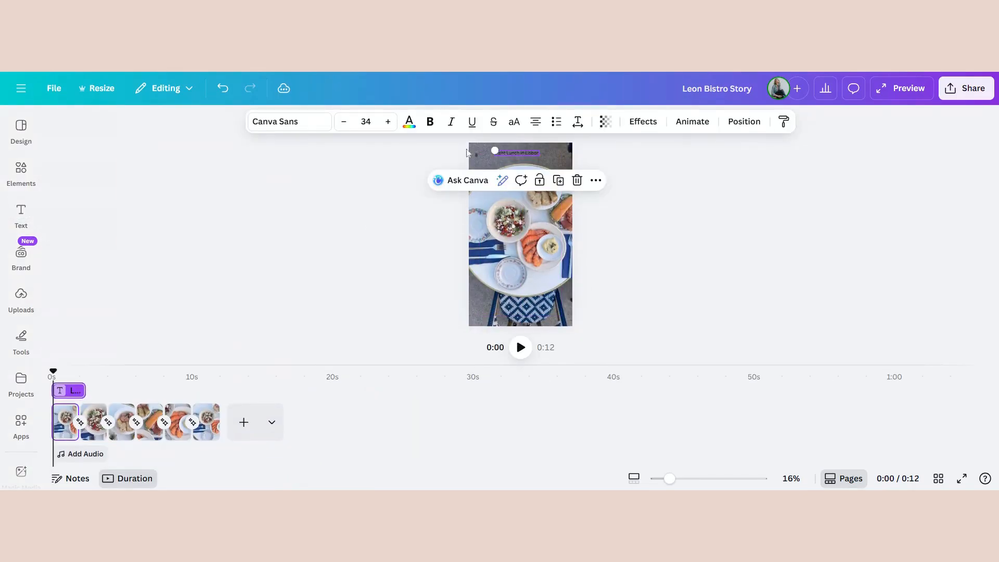
Set the "Light Lunch in Lisbon" text in Playfair Display italic.
left_click(294, 123)
type("PLAYF")
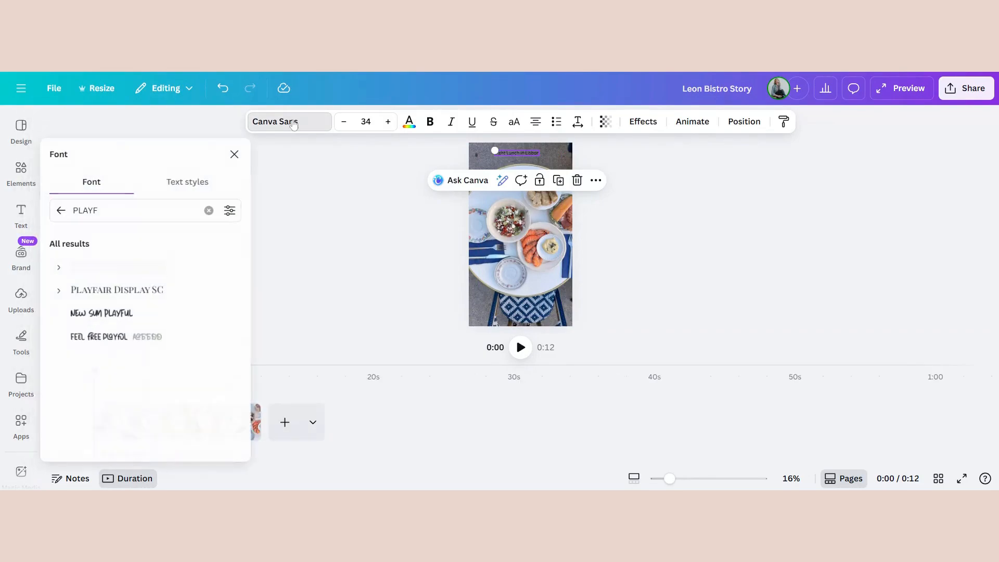
left_click(131, 300)
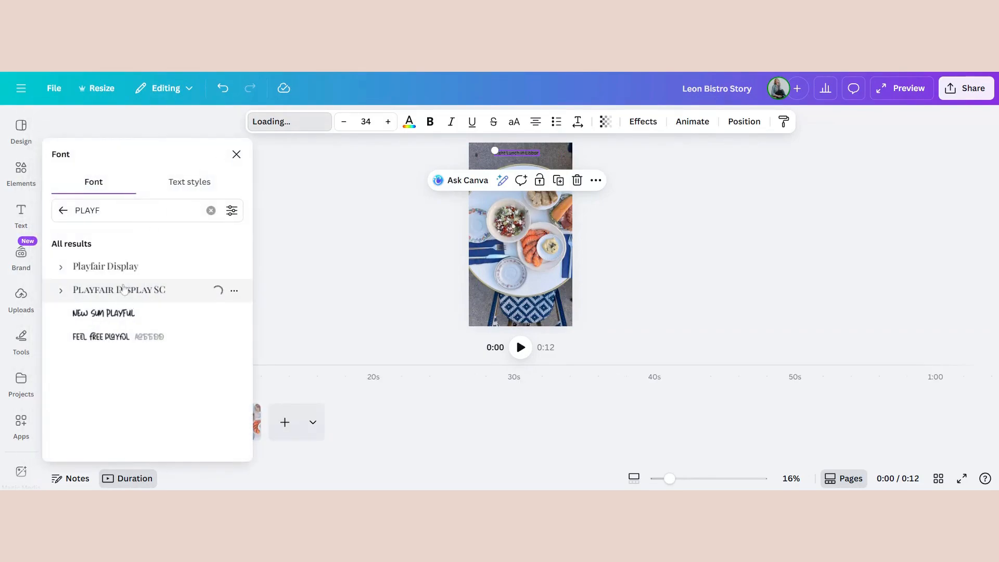
left_click(125, 266)
left_click(456, 121)
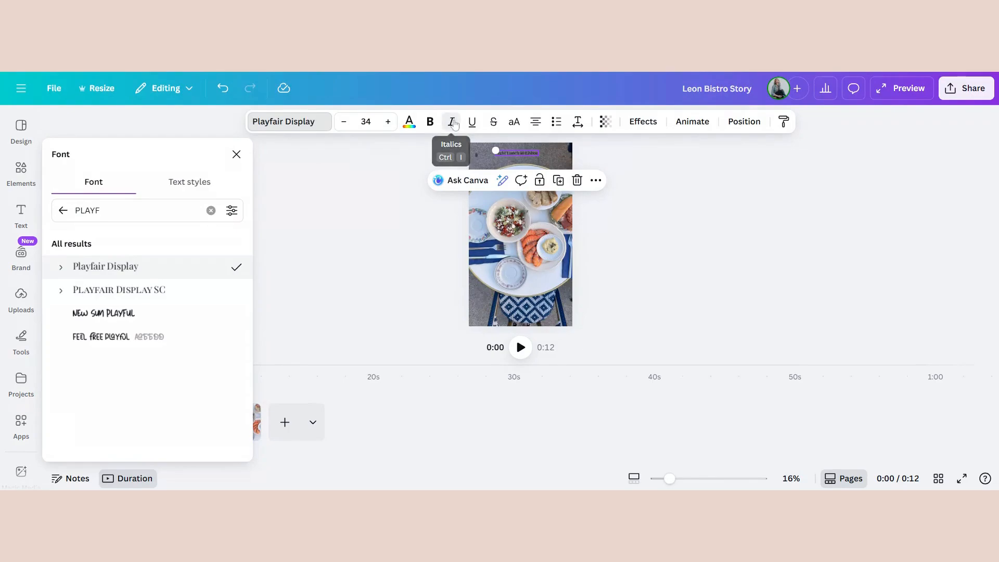
Increase the "Light Lunch in Lisbon" text to size 48 and colour it white.
left_click(388, 121)
left_click(388, 121)
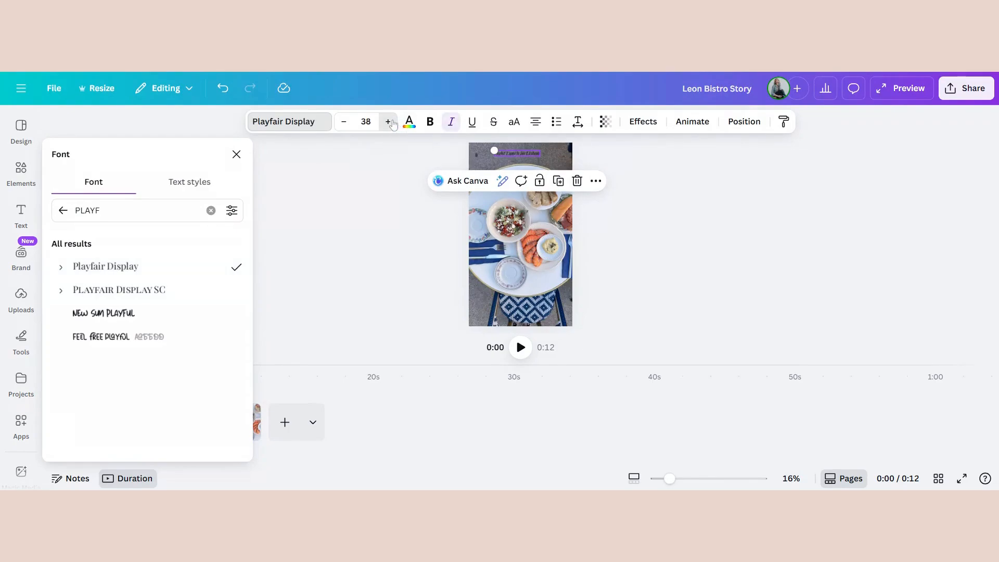
left_click(388, 122)
left_click(388, 122)
left_click(388, 121)
left_click(388, 121)
left_click(388, 121)
left_click(391, 123)
left_click(391, 123)
left_click(390, 123)
left_click(391, 123)
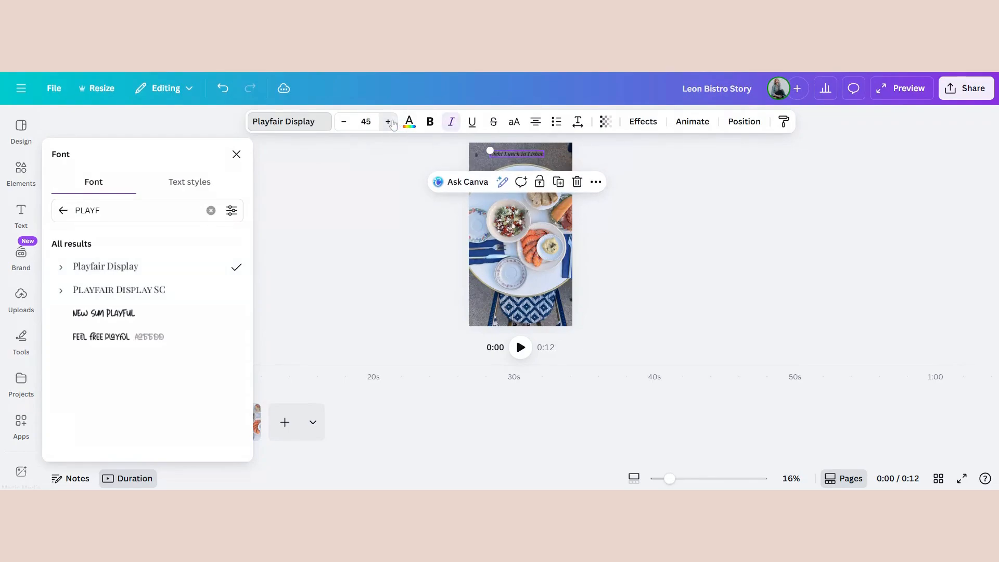
left_click(391, 123)
left_click(390, 123)
left_click(391, 123)
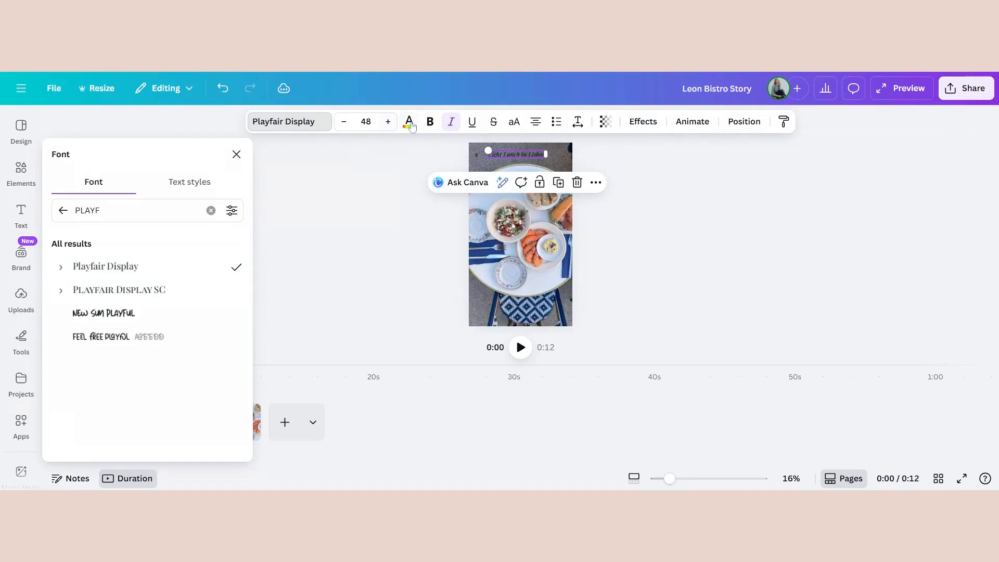
left_click(409, 122)
left_click(116, 240)
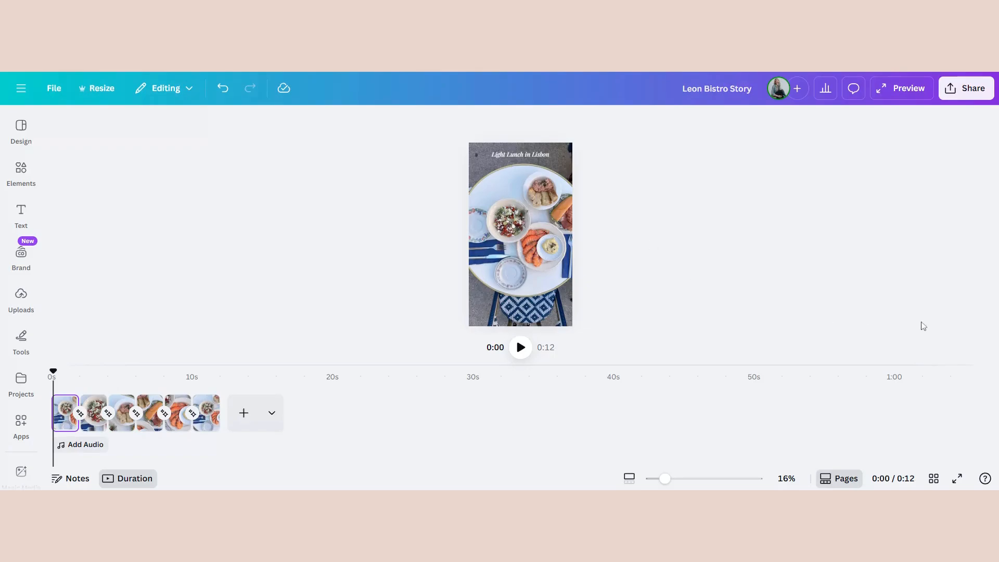
Download pages 1–6 of the story as an MP4 video in 1080p (HD) quality.
left_click(968, 90)
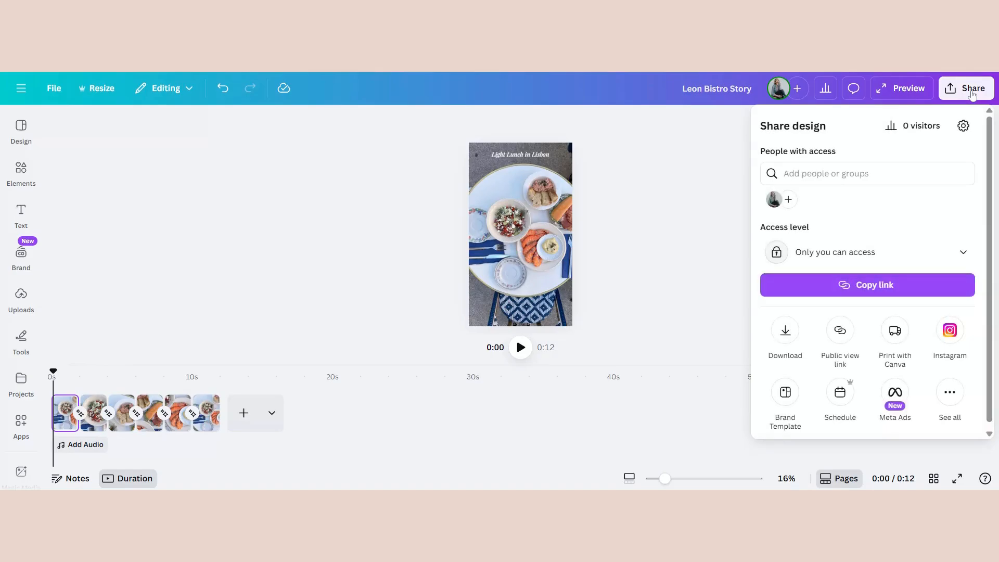
left_click(786, 338)
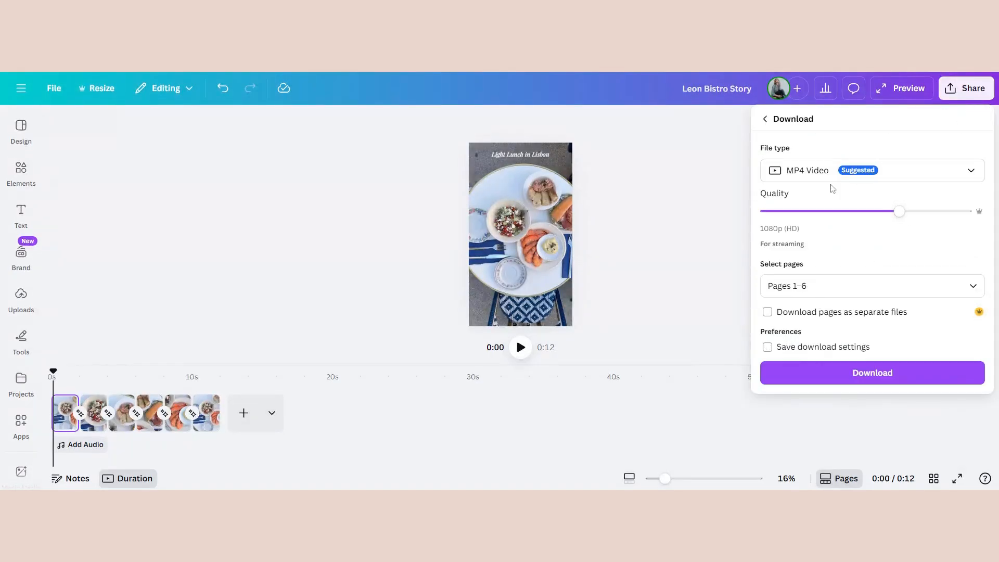
left_click(896, 171)
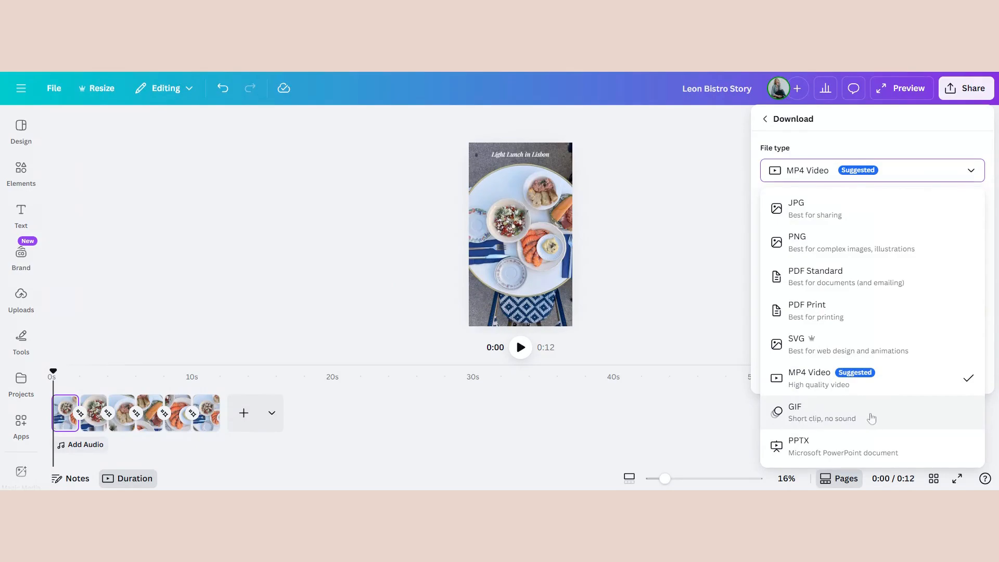
left_click(915, 176)
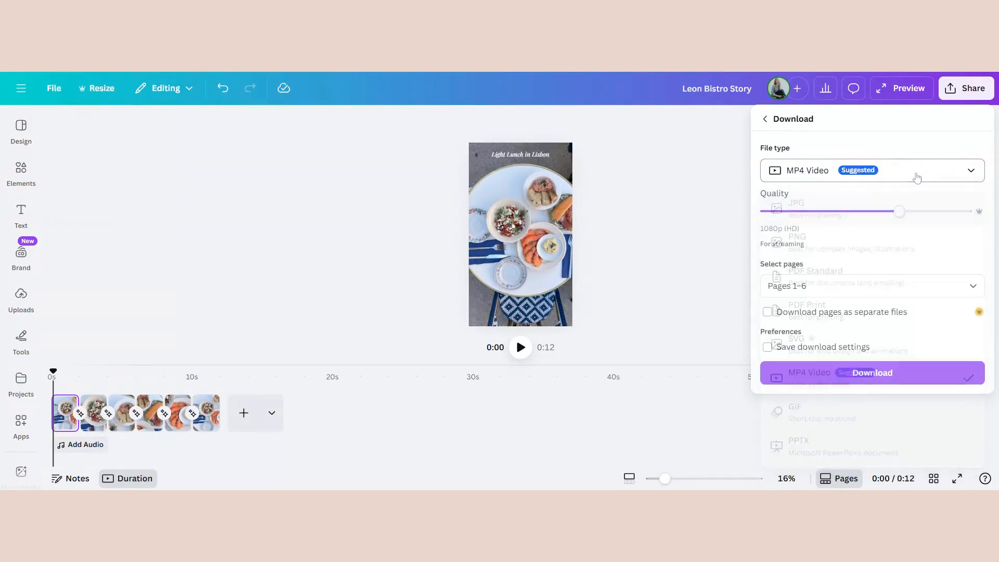
left_click(895, 373)
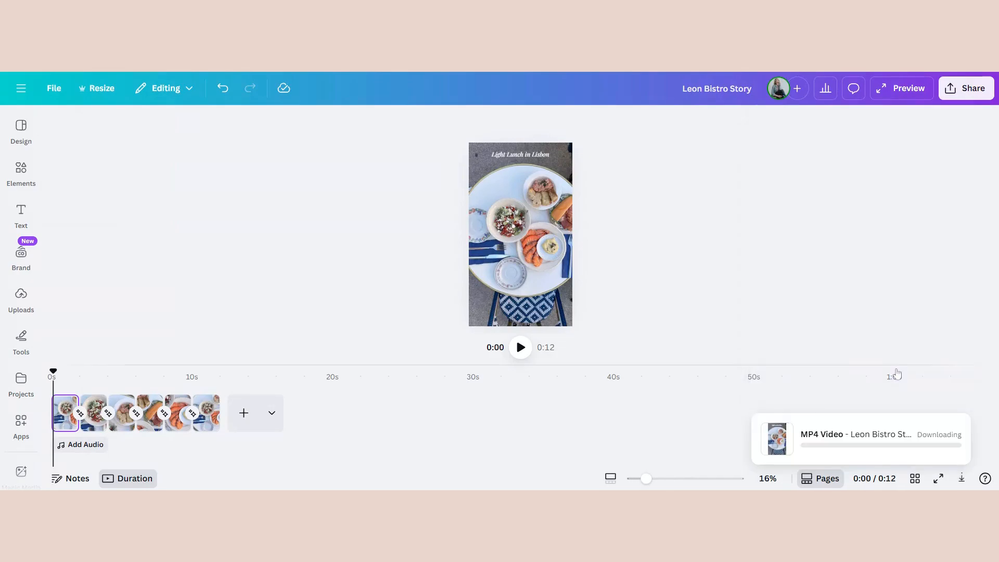